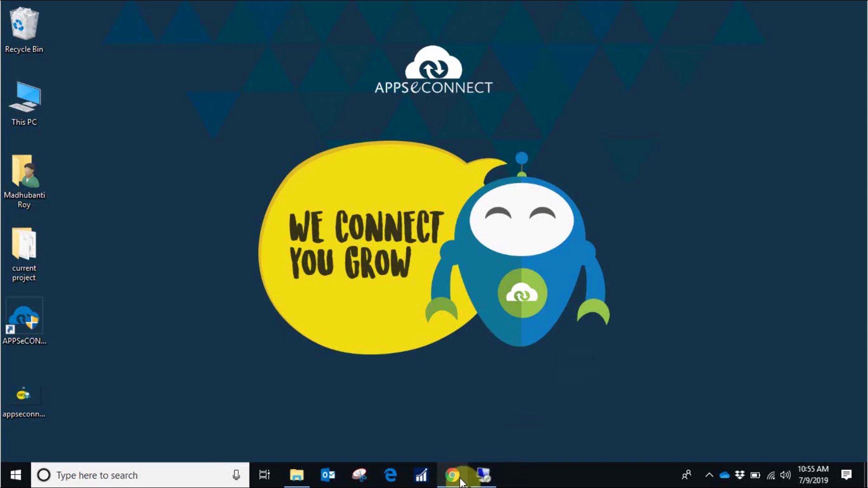
# Start a new Salesforce account named Alfredo Solution, filling in its email and phone
pyautogui.click(461, 481)
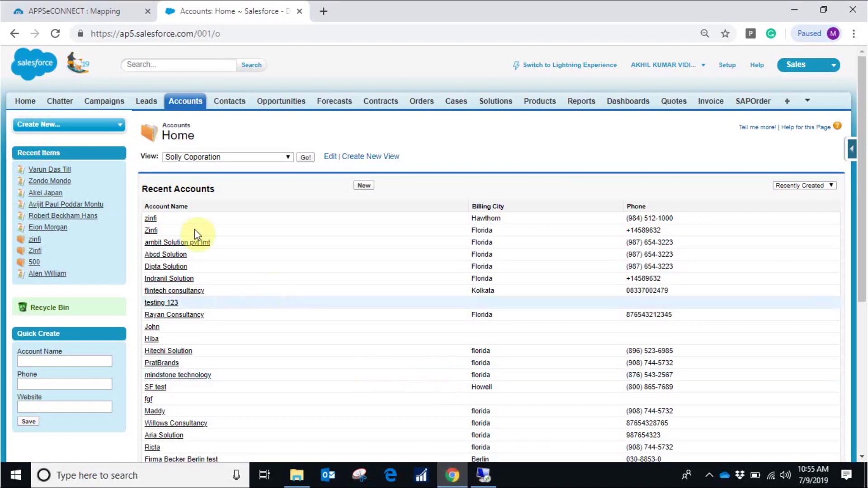
pyautogui.click(364, 187)
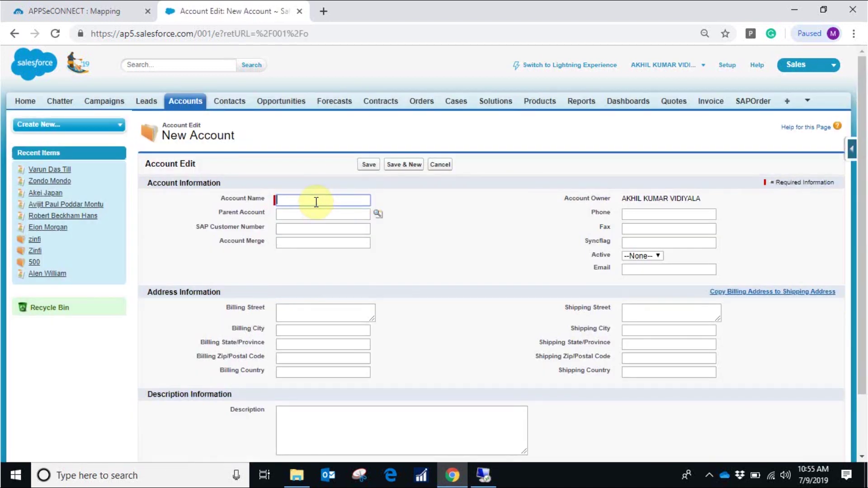
pyautogui.write('lfredo Solution')
pyautogui.click(638, 268)
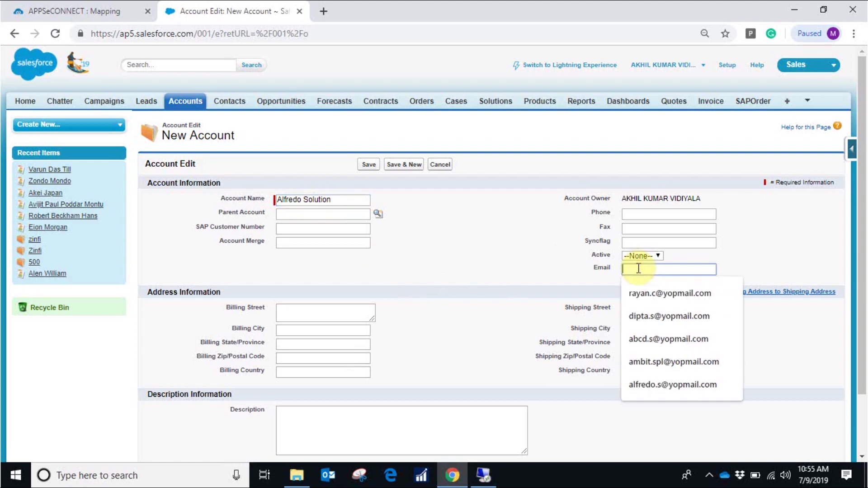
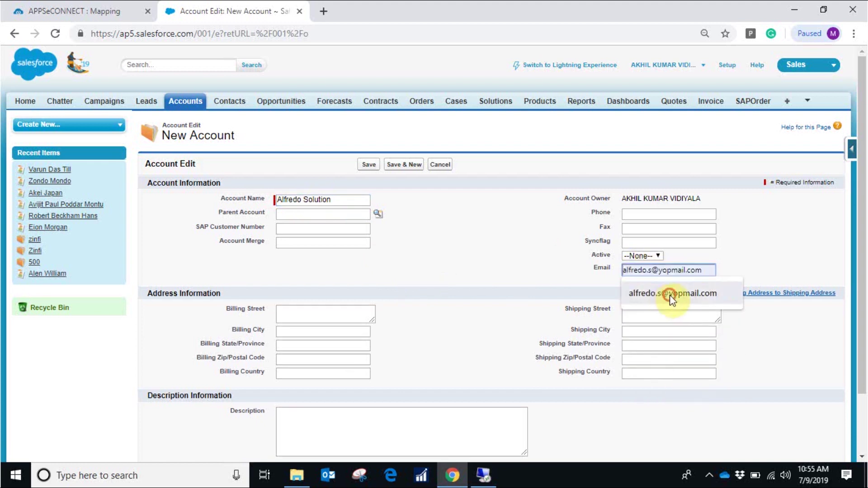
pyautogui.click(669, 295)
pyautogui.click(649, 214)
pyautogui.click(658, 238)
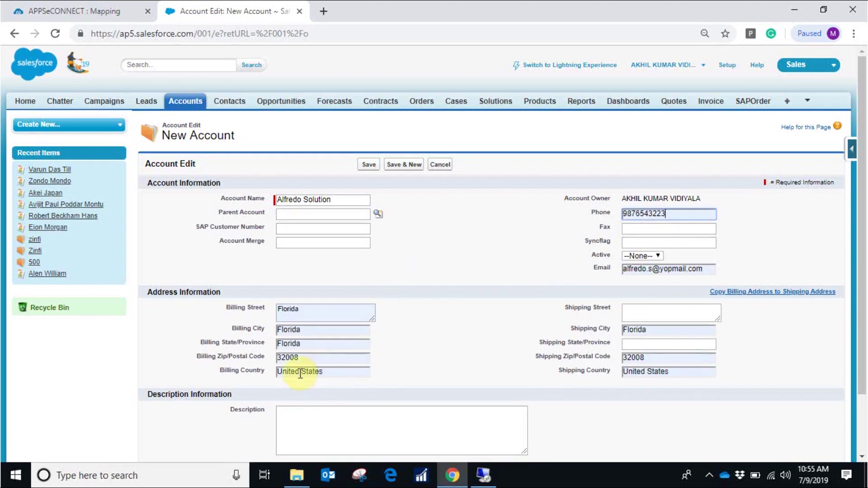
# Set the billing address to Florida, zip 15008, US, and copy it to shipping
pyautogui.moveTo(324, 374); pyautogui.dragTo(285, 373)
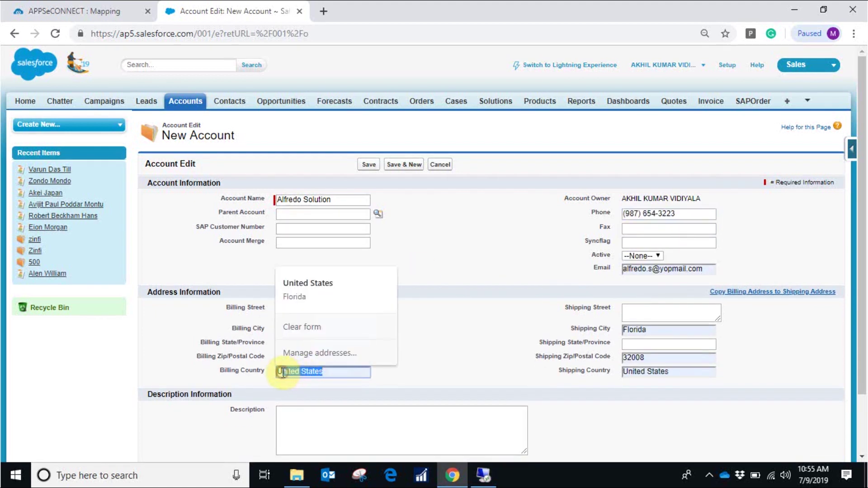
pyautogui.press('Down')
pyautogui.press('Return')
pyautogui.moveTo(324, 357); pyautogui.dragTo(255, 364)
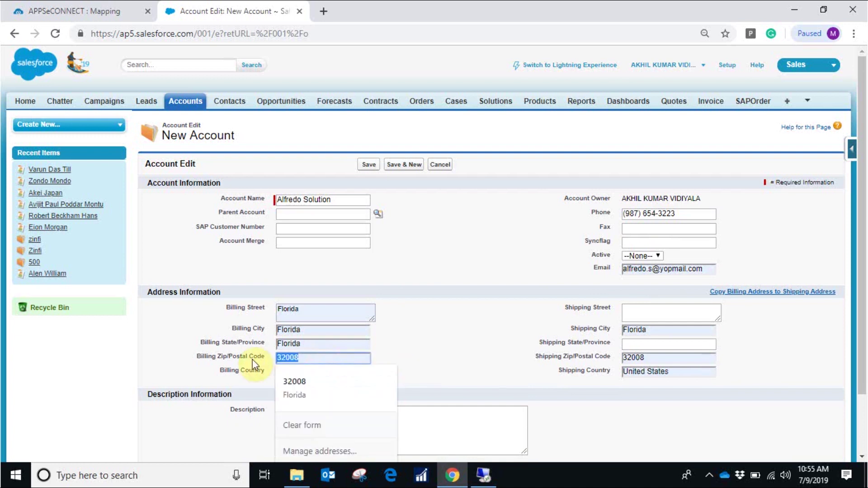
pyautogui.write('15')
pyautogui.press('Down')
pyautogui.press('Return')
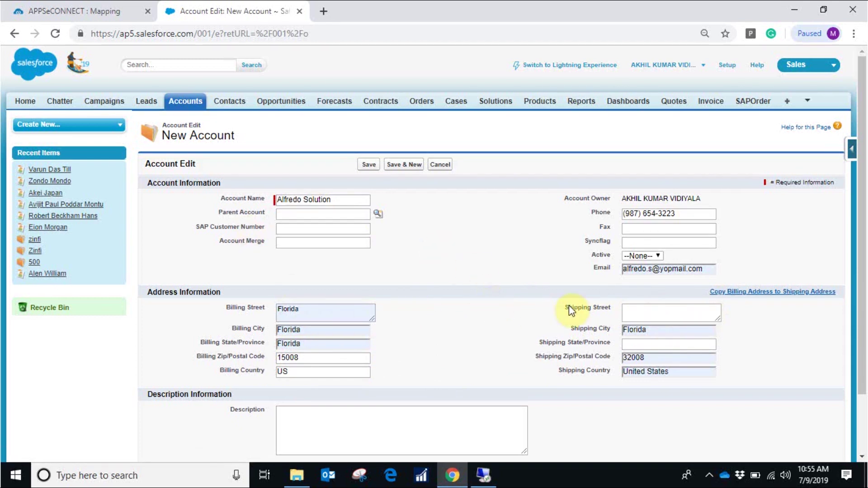
pyautogui.click(755, 292)
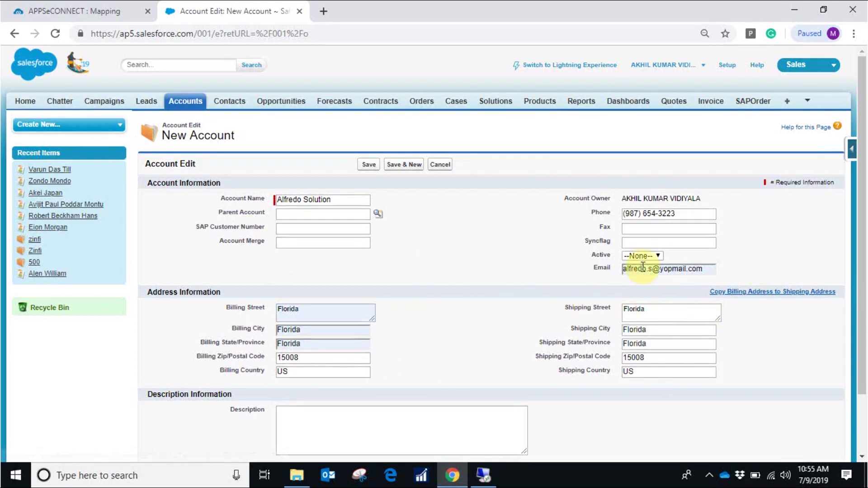
# Set the account's Active status to Yes and save it
pyautogui.click(658, 257)
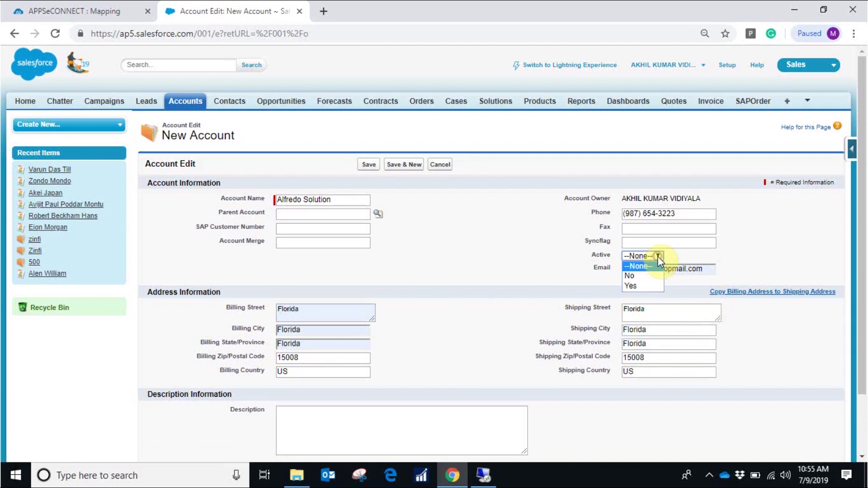
pyautogui.click(651, 285)
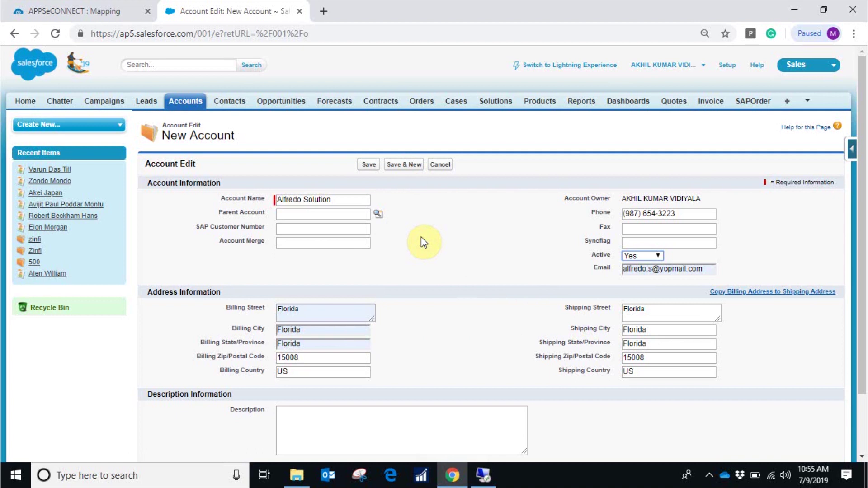
pyautogui.click(368, 166)
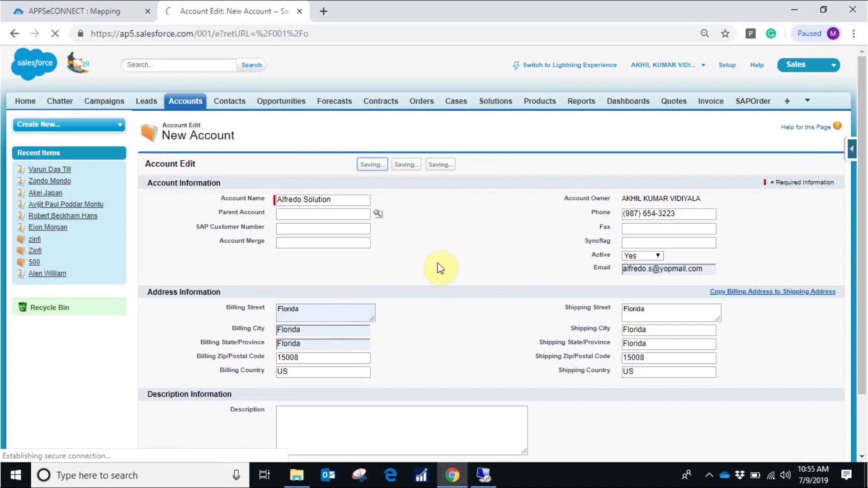
pyautogui.scroll(-2, 427, 359)
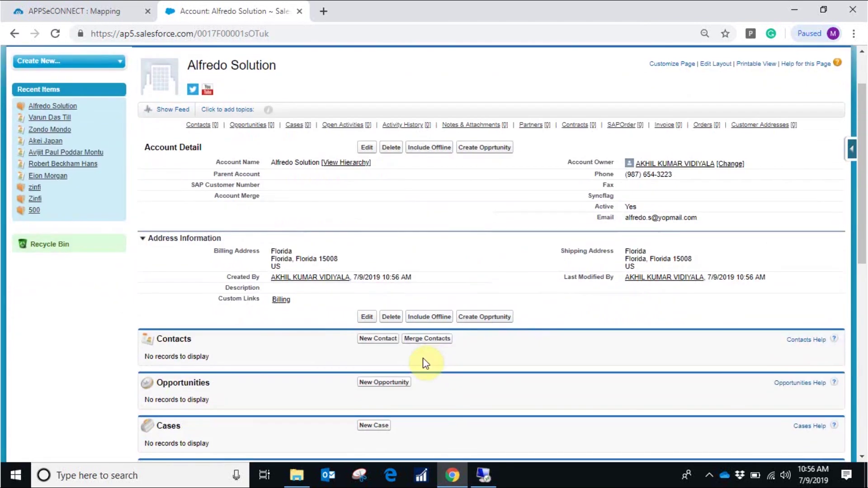
# Start a new contact on the account with its first name, last name and email
pyautogui.click(383, 347)
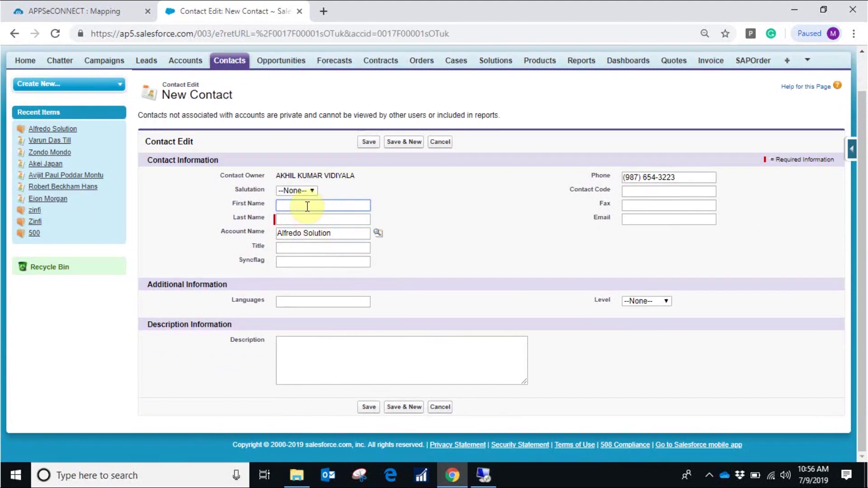
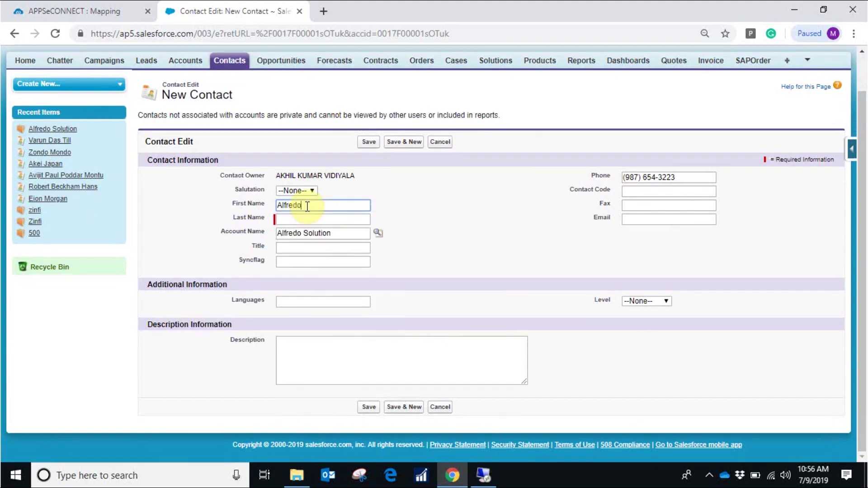
pyautogui.click(310, 219)
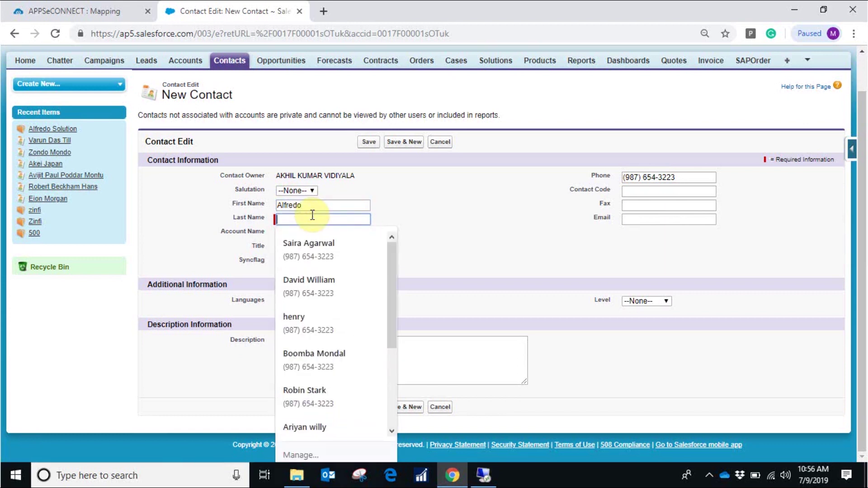
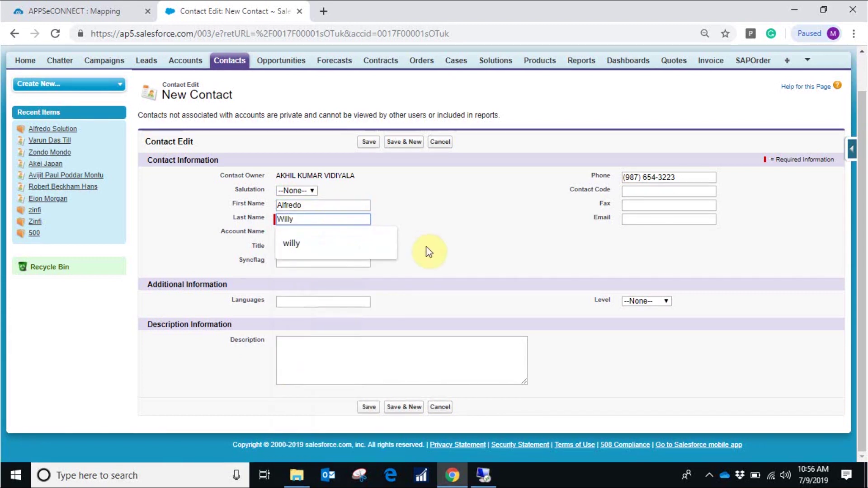
pyautogui.click(429, 252)
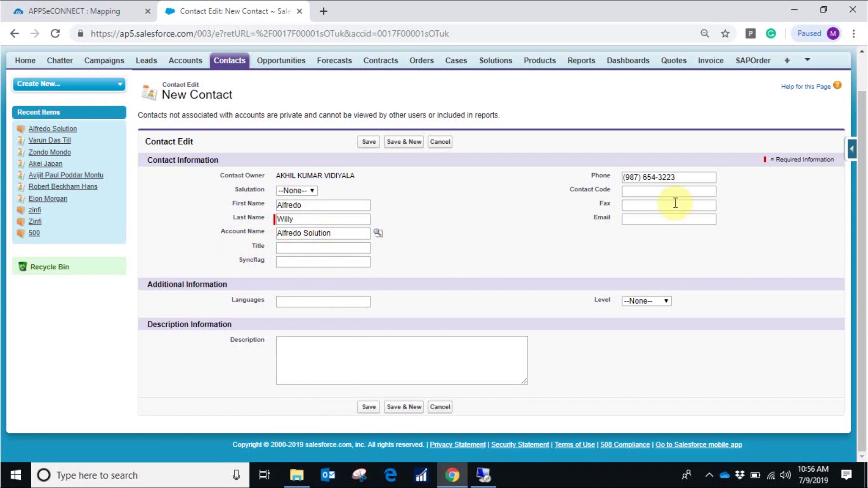
pyautogui.click(659, 220)
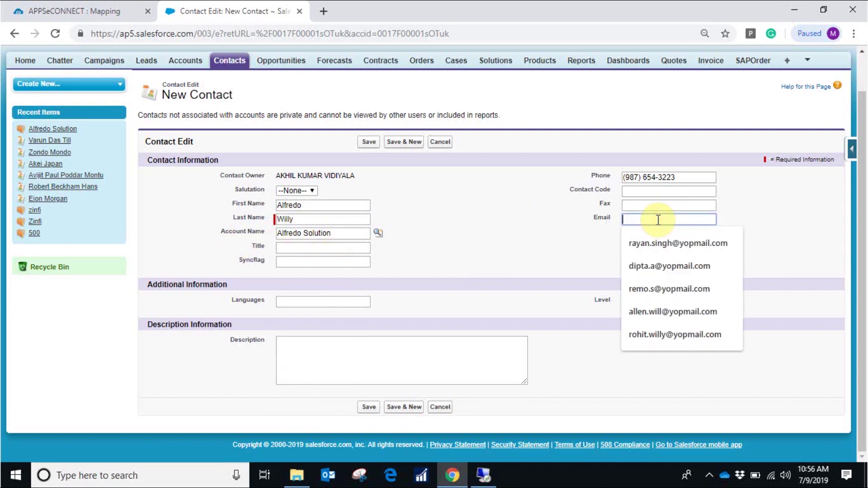
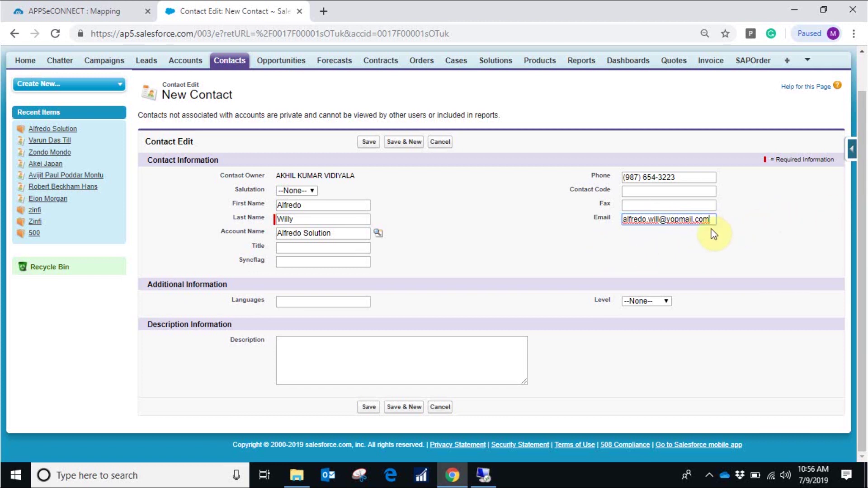
# Set the contact's salutation to Mr. and save it
pyautogui.click(312, 190)
pyautogui.click(302, 210)
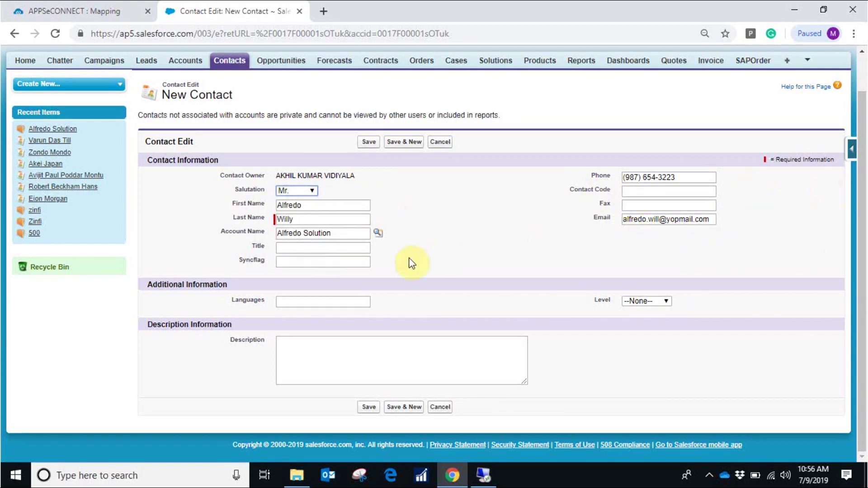
pyautogui.click(369, 408)
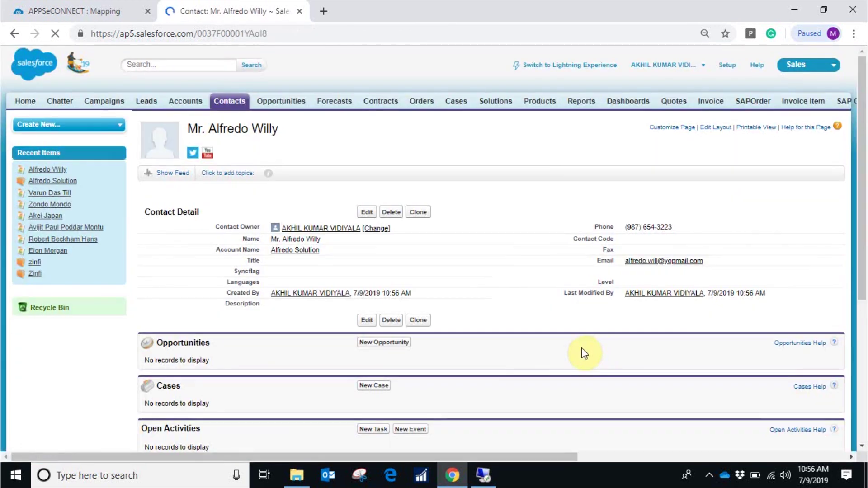
pyautogui.moveTo(298, 189)
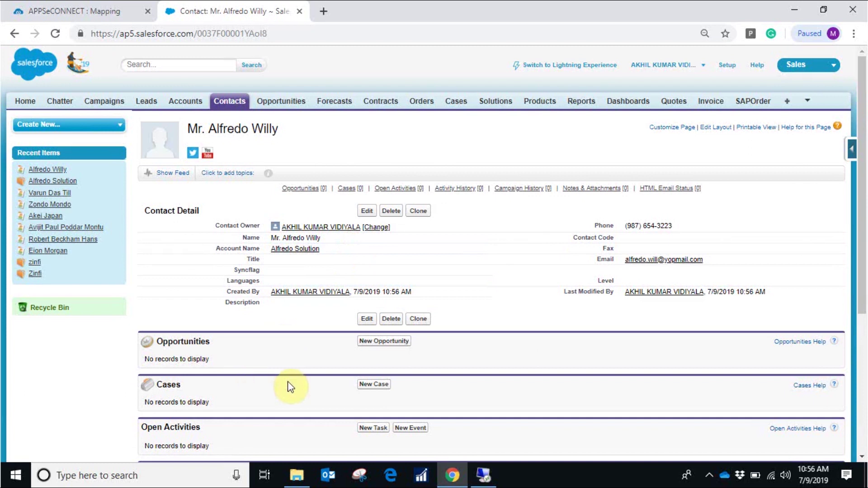
# Clear the 'order' Sync Panel filter, review the Salesforce-to-NAV group's Account Add sync, then collapse it
pyautogui.click(486, 473)
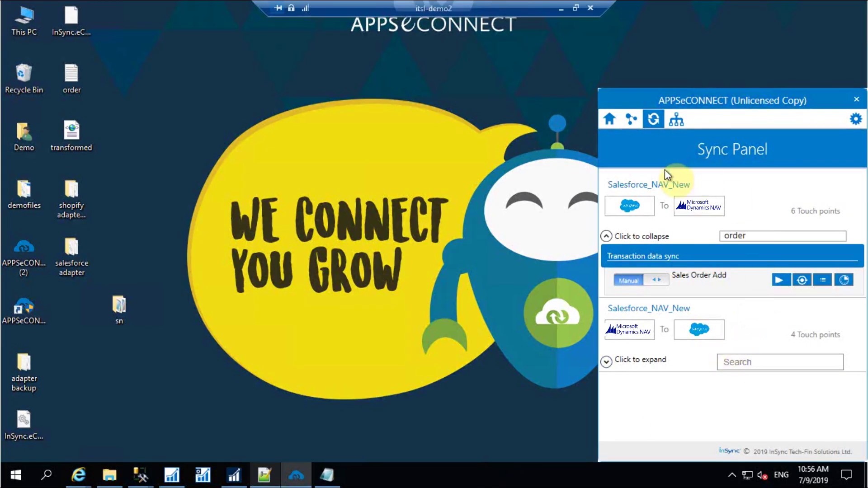
pyautogui.moveTo(754, 235); pyautogui.dragTo(706, 236)
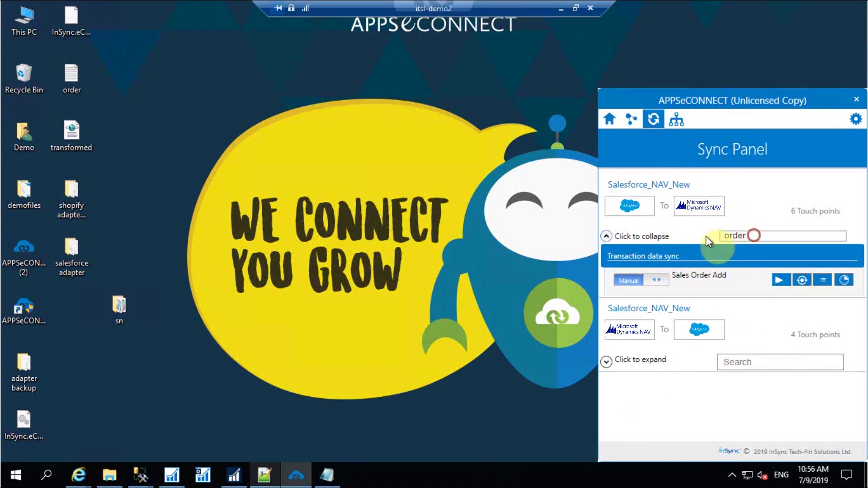
pyautogui.press('BackSpace')
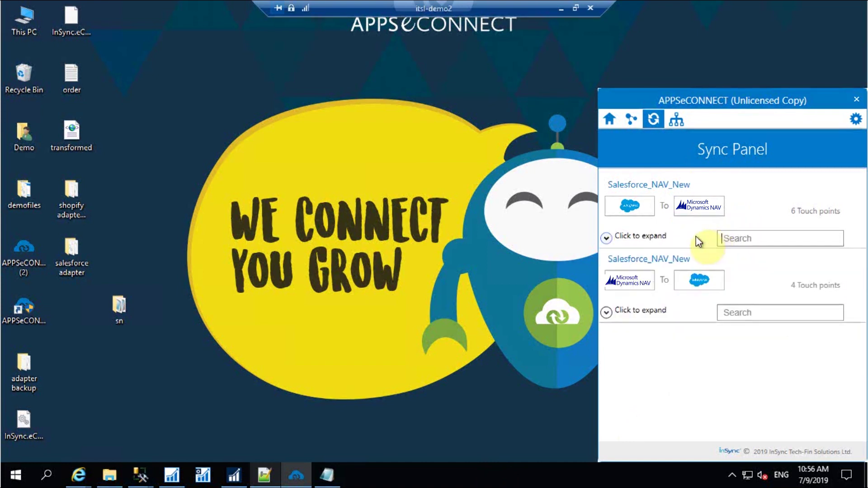
pyautogui.click(611, 238)
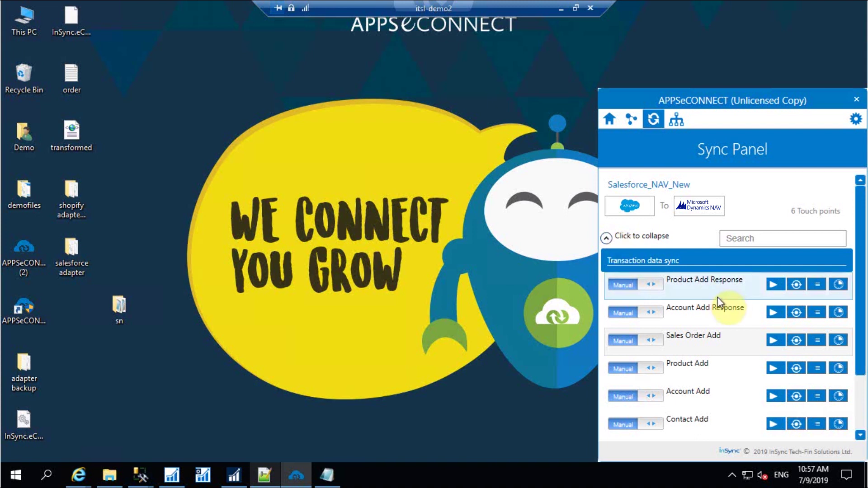
pyautogui.scroll(-1, 647, 189)
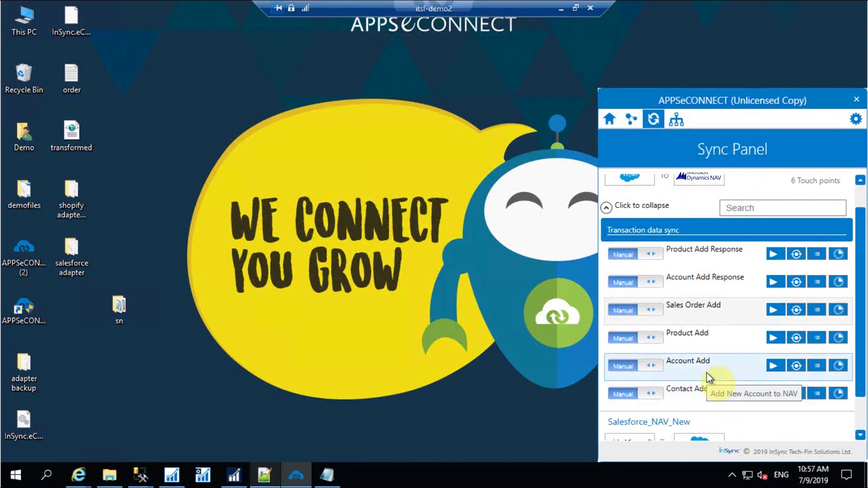
pyautogui.click(775, 367)
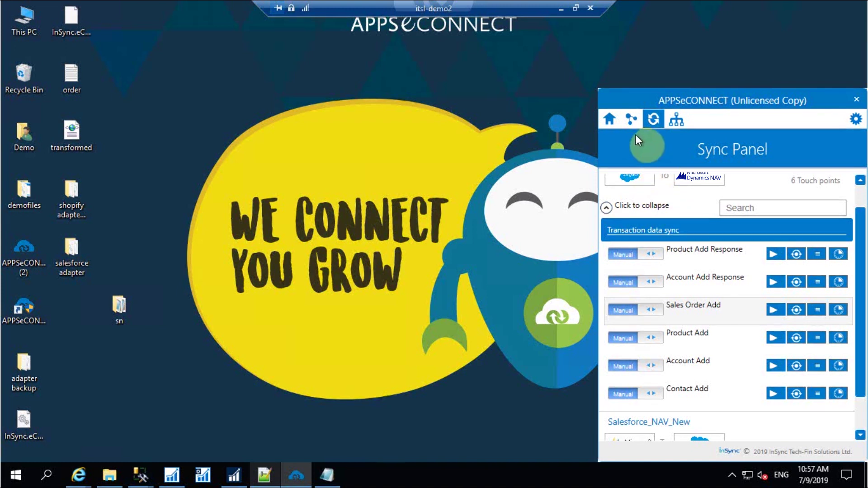
pyautogui.click(607, 207)
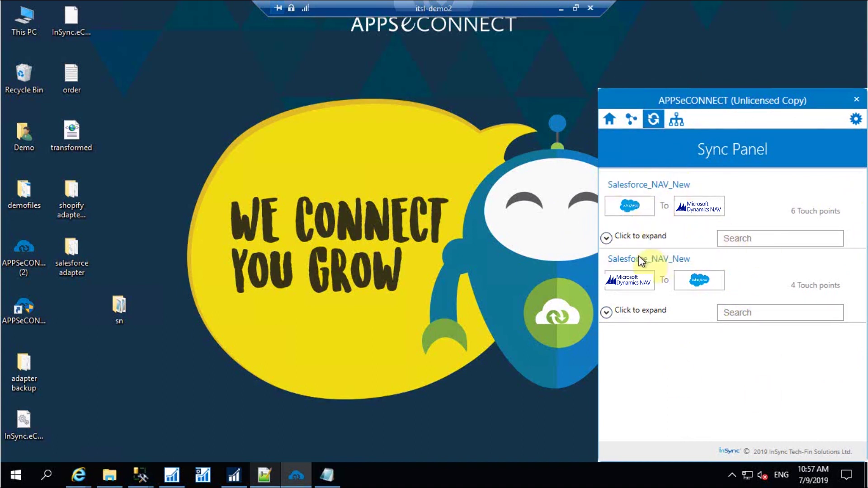
# Run the Account Add sync in the Salesforce_NAV_New group and switch to Dynamics NAV
pyautogui.click(607, 238)
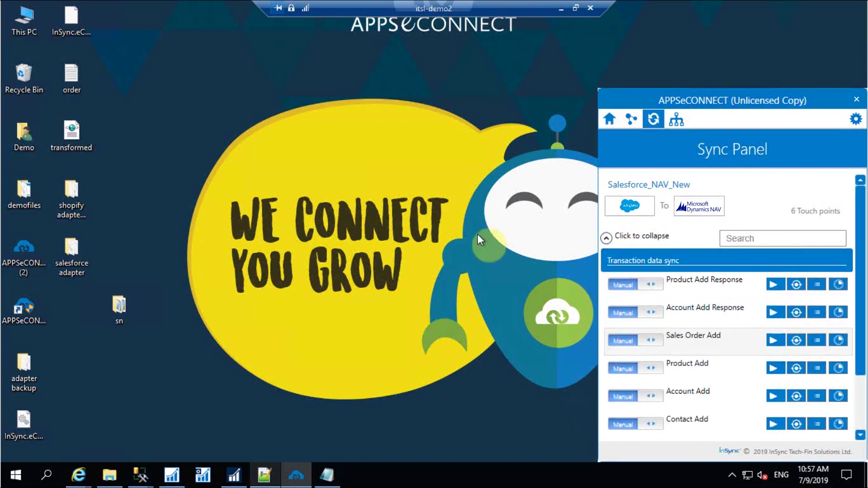
pyautogui.click(607, 238)
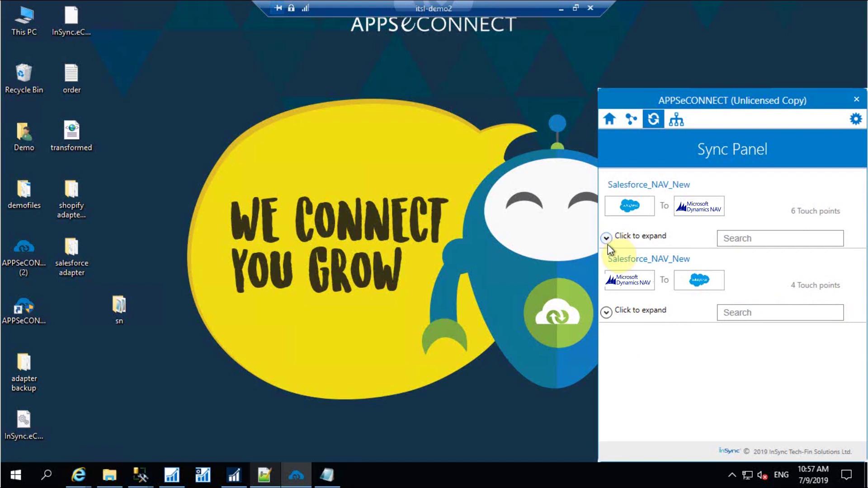
pyautogui.click(606, 238)
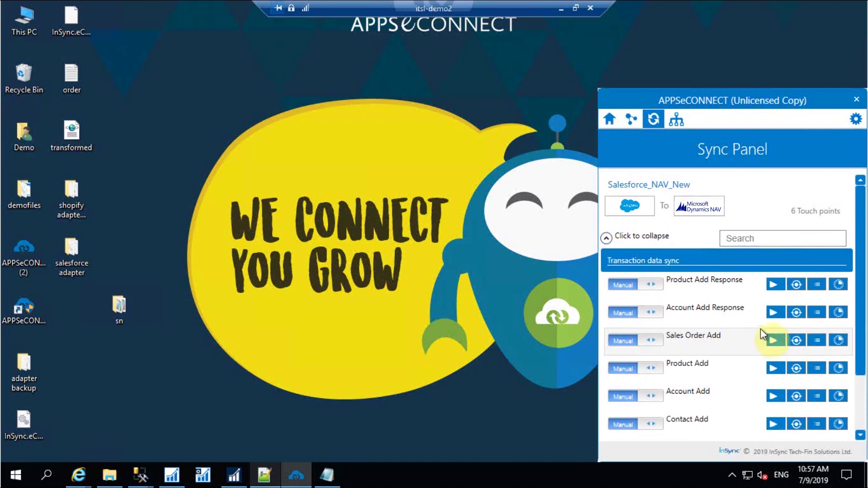
pyautogui.scroll(-3, 732, 321)
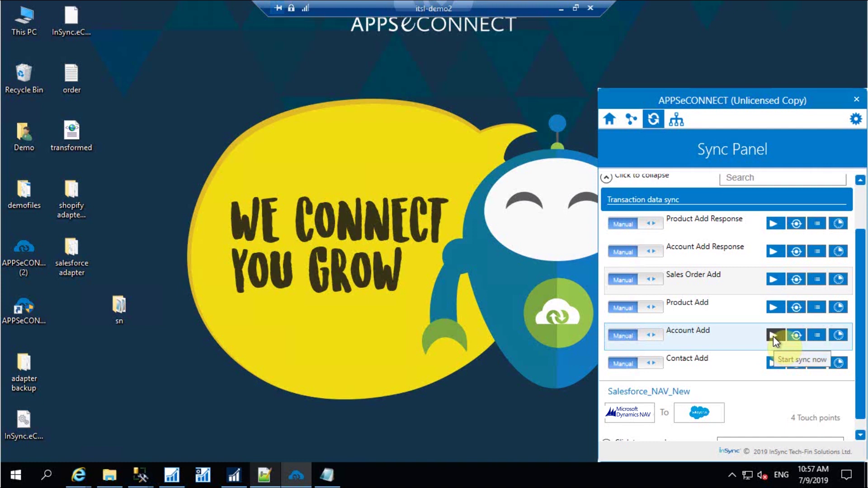
pyautogui.click(773, 337)
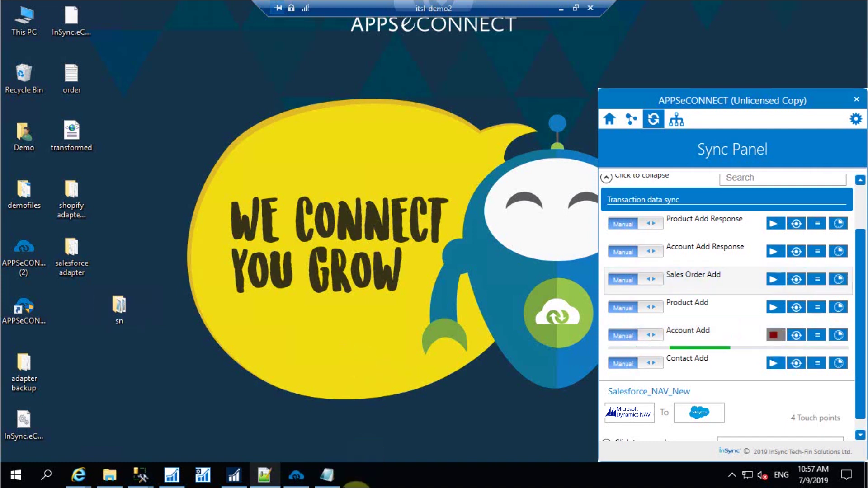
pyautogui.click(231, 470)
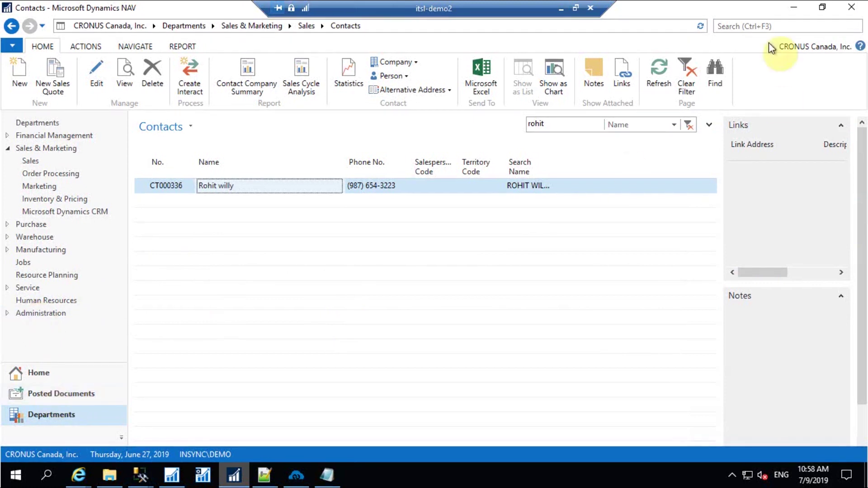
# Go to Home in Dynamics NAV and open the Customers list
pyautogui.click(756, 26)
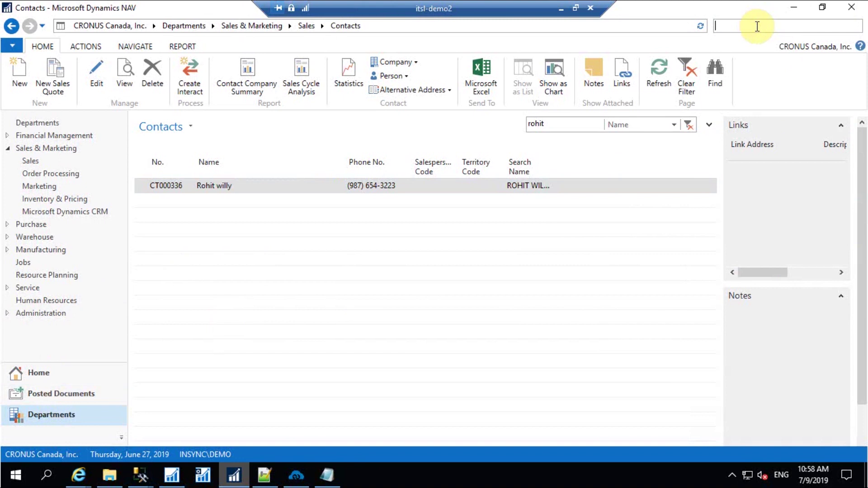
pyautogui.click(39, 376)
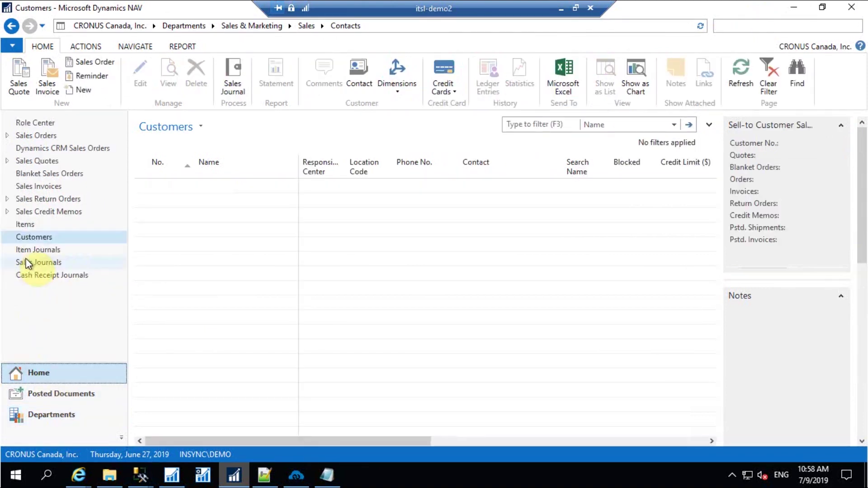
pyautogui.click(34, 237)
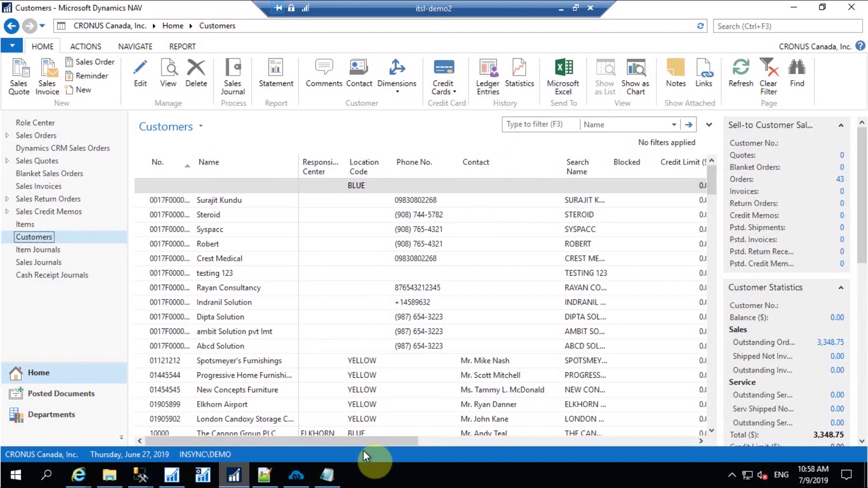
pyautogui.click(534, 125)
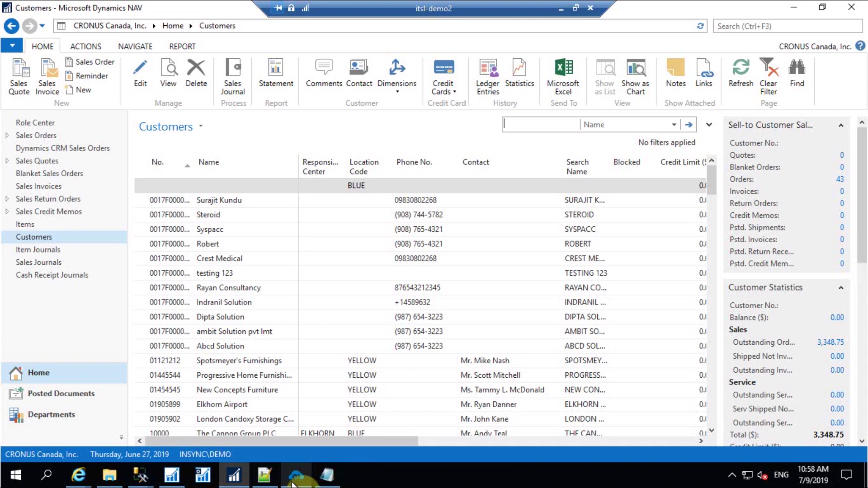
pyautogui.click(292, 483)
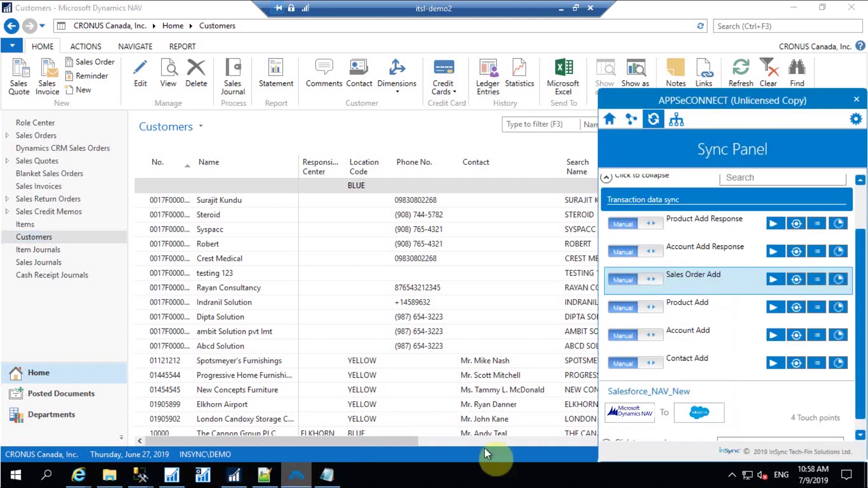
pyautogui.click(796, 335)
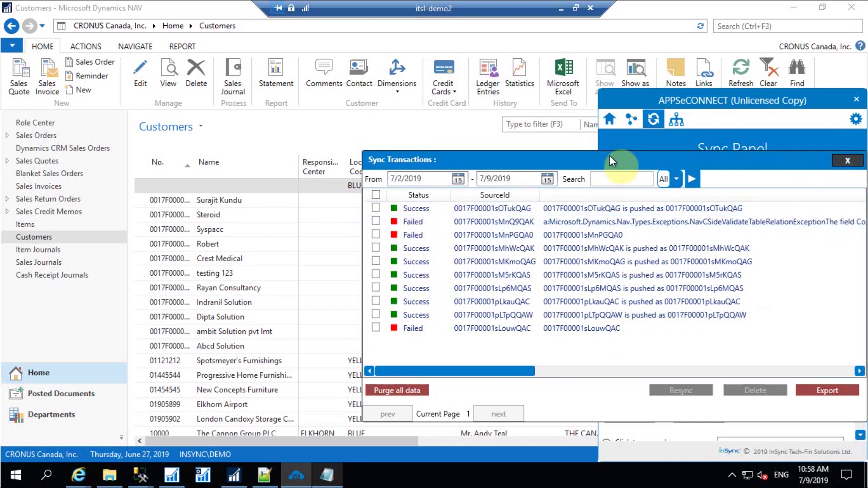
pyautogui.click(846, 160)
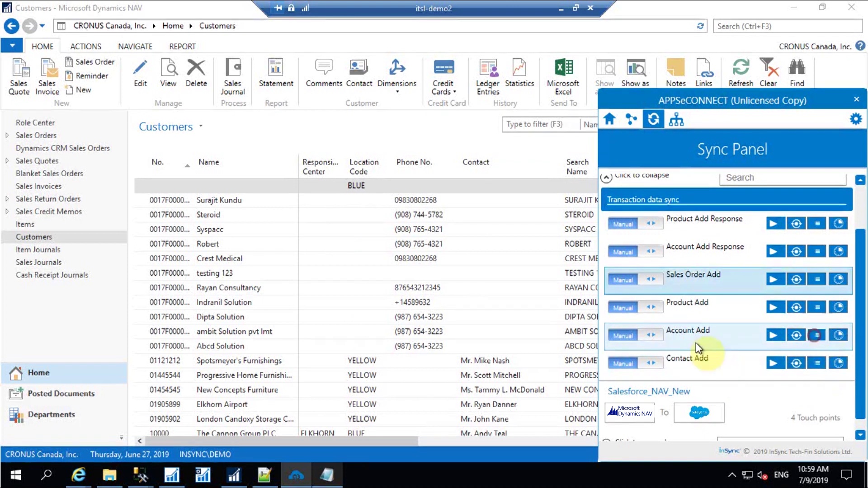
pyautogui.click(815, 338)
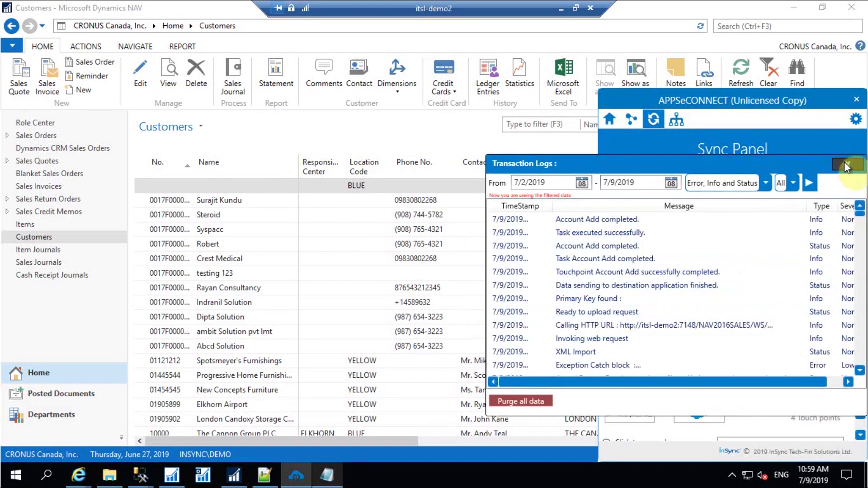
pyautogui.click(846, 165)
pyautogui.click(347, 129)
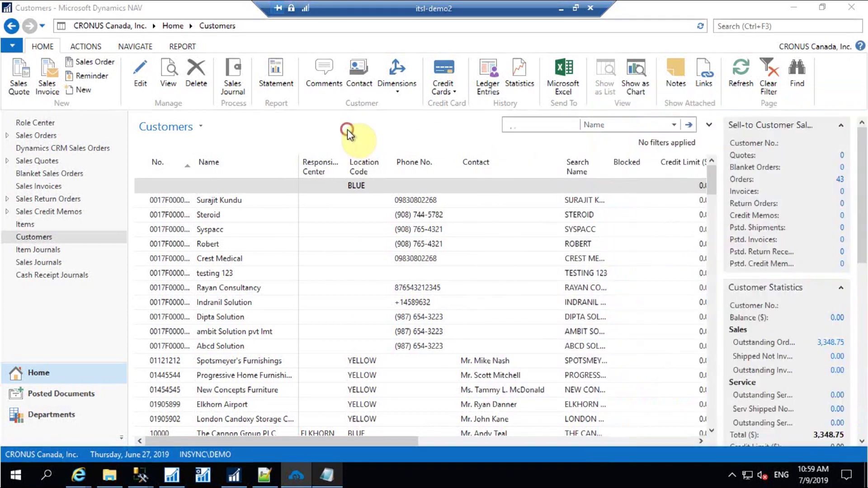
# Filter customers by 'Alfredo' and open the Alfredo Solution customer card
pyautogui.click(536, 125)
pyautogui.write('Alfre')
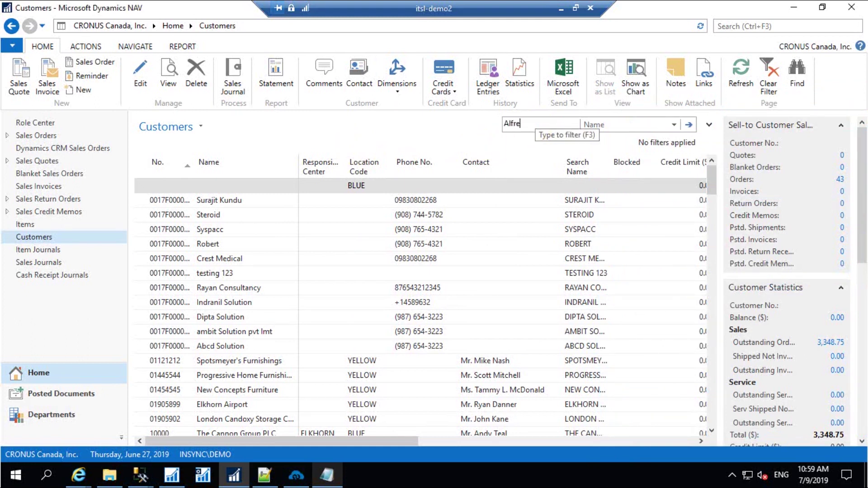
pyautogui.click(688, 125)
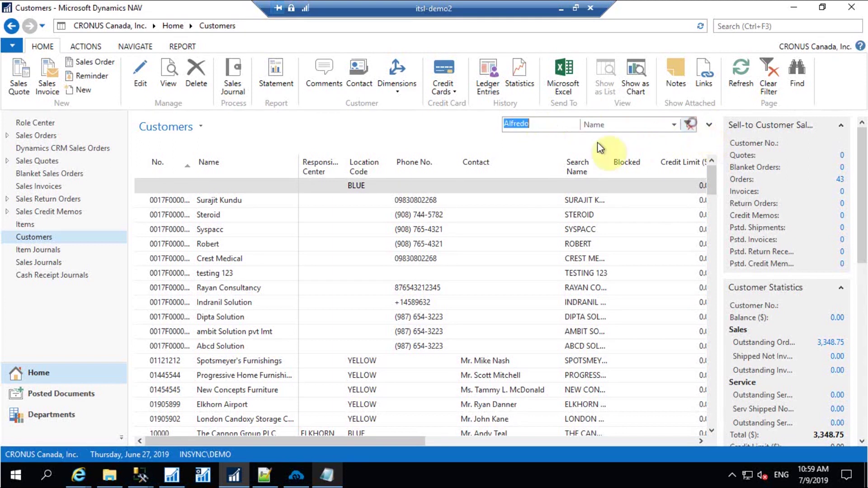
pyautogui.click(235, 185)
pyautogui.doubleClick(236, 186)
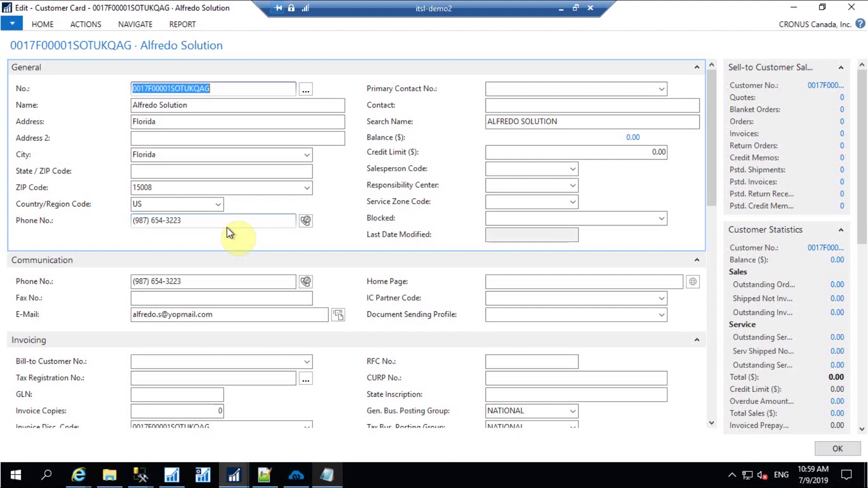
# Close the customer card, run the Contact Add sync in APPSeCONNECT, and return to NAV Customers
pyautogui.click(851, 7)
pyautogui.click(296, 475)
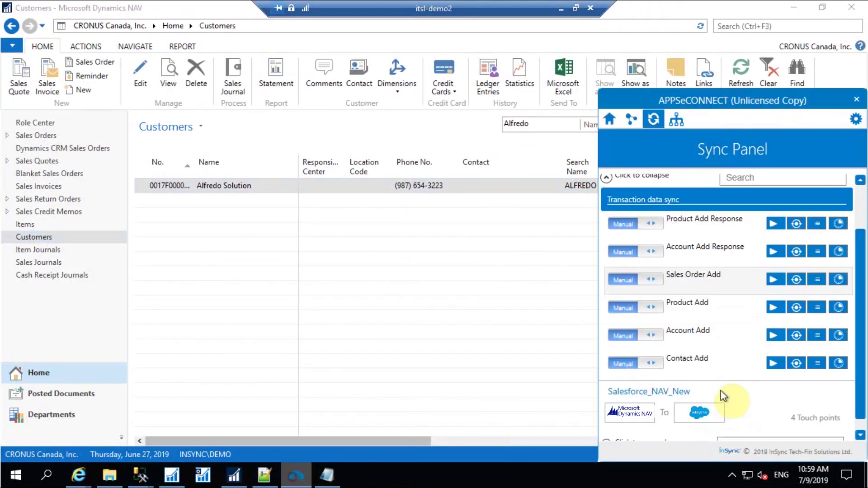
pyautogui.click(773, 364)
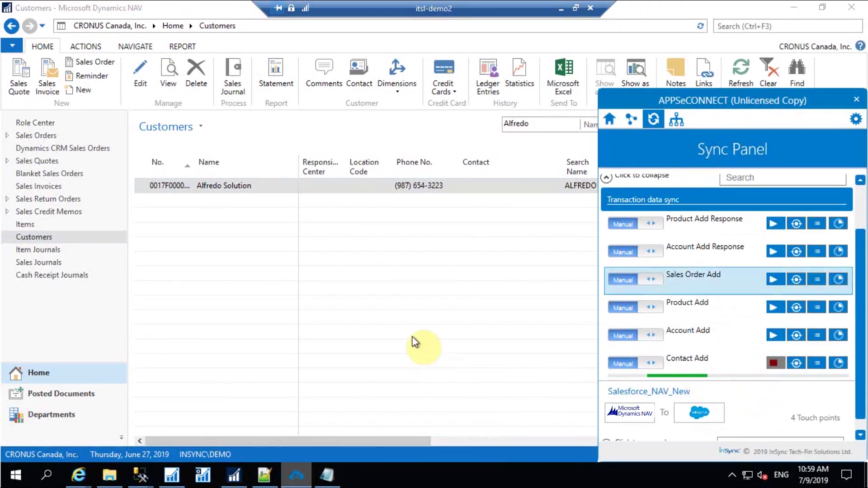
pyautogui.click(414, 344)
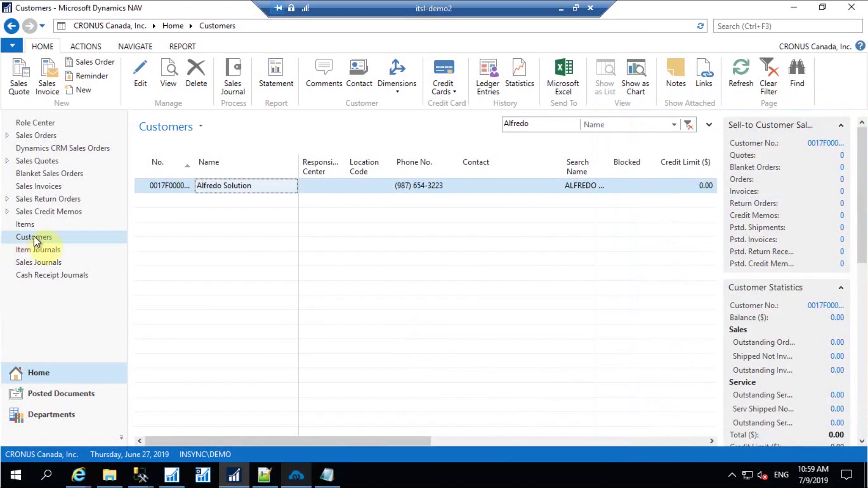
pyautogui.click(778, 26)
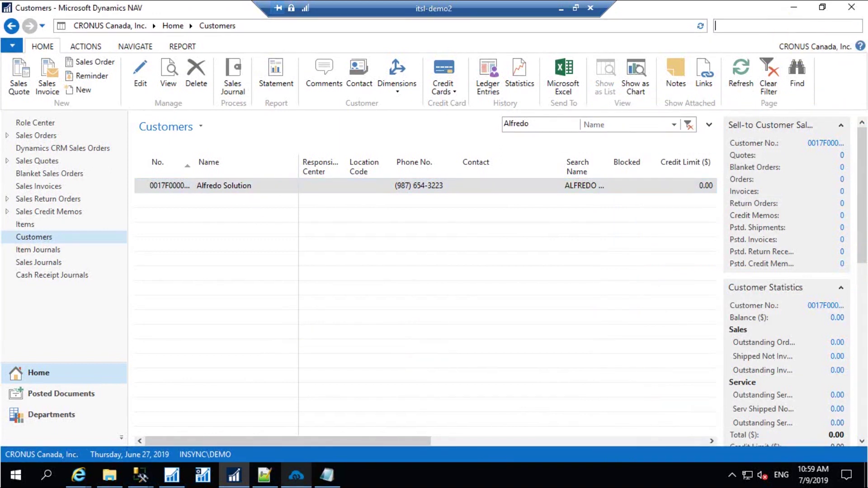
# Open Contacts, filter it by the synced contact's name, and review then close its card
pyautogui.click(779, 28)
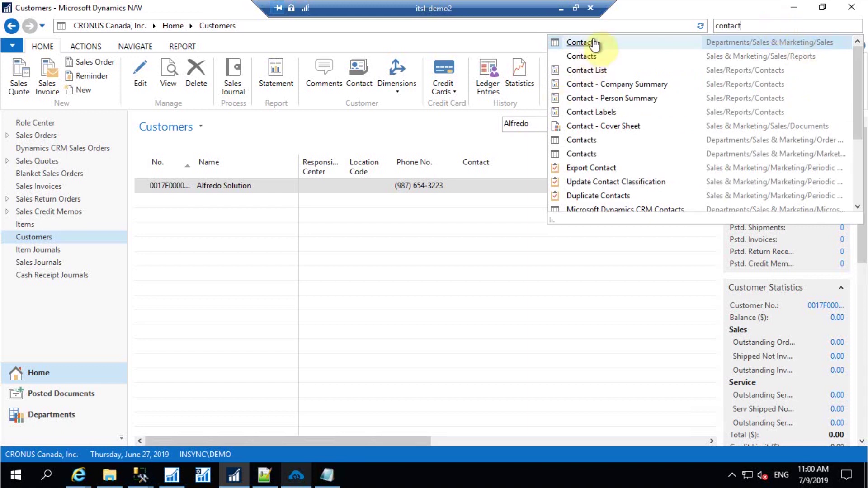
pyautogui.click(588, 42)
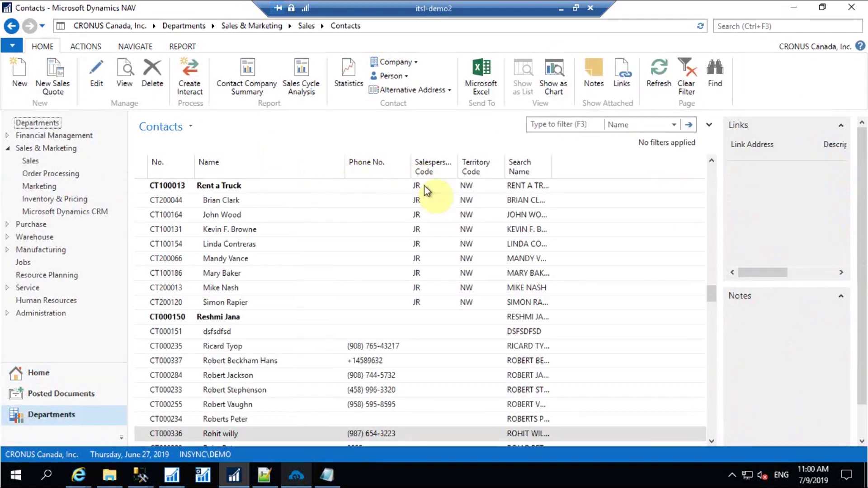
pyautogui.click(568, 124)
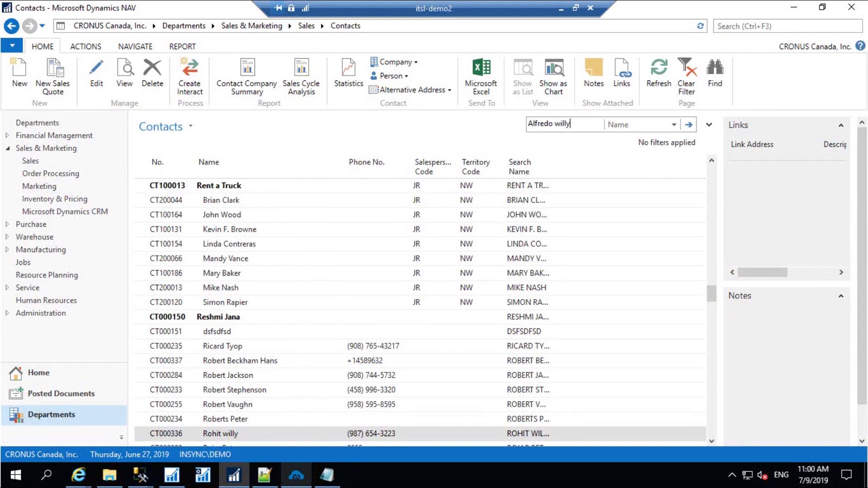
pyautogui.click(573, 123)
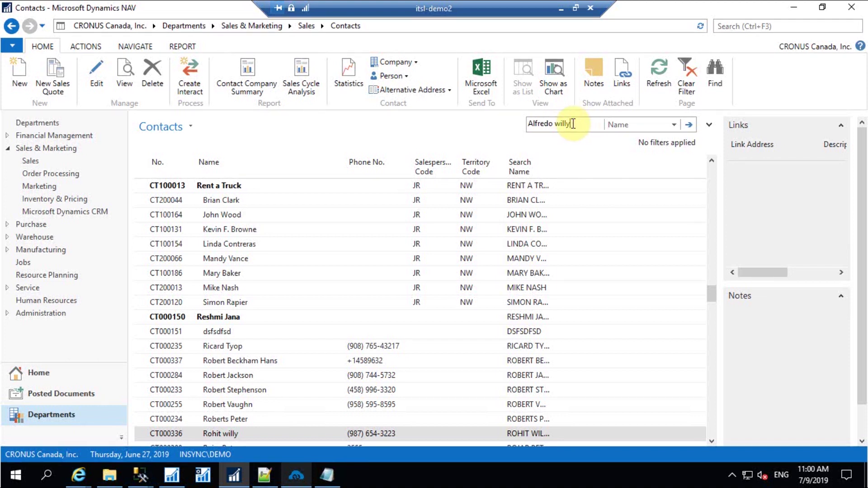
pyautogui.write('y')
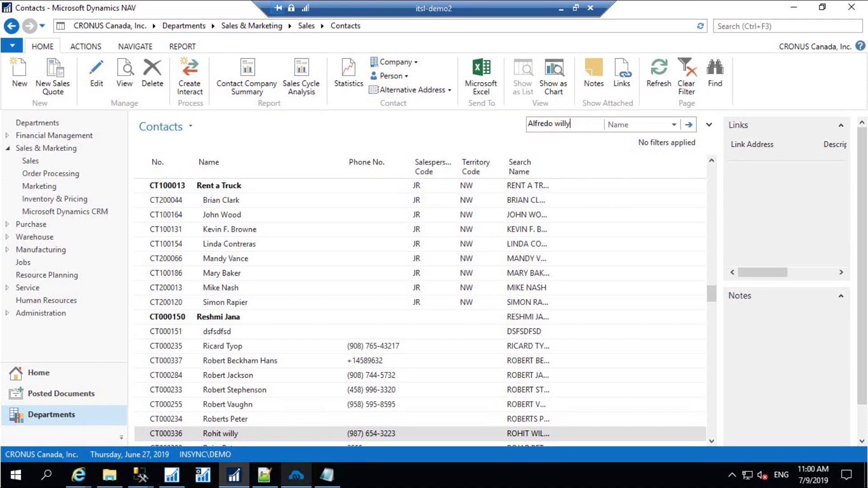
pyautogui.press('Return')
pyautogui.click(212, 187)
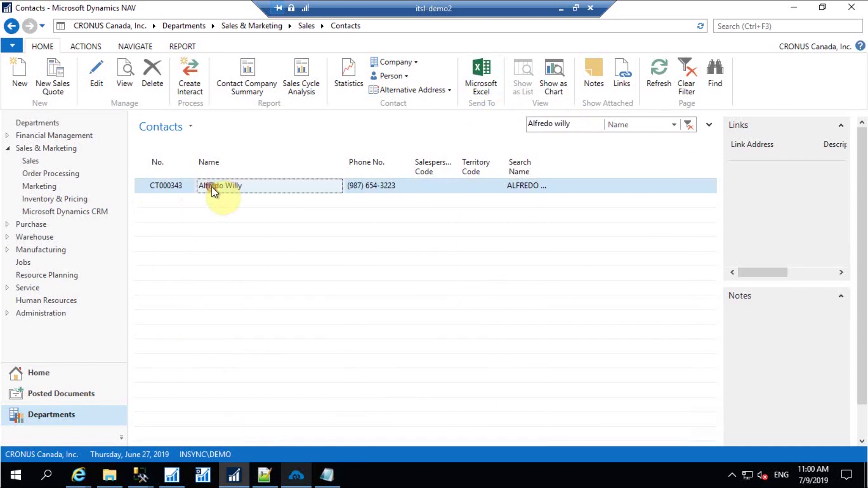
pyautogui.doubleClick(211, 187)
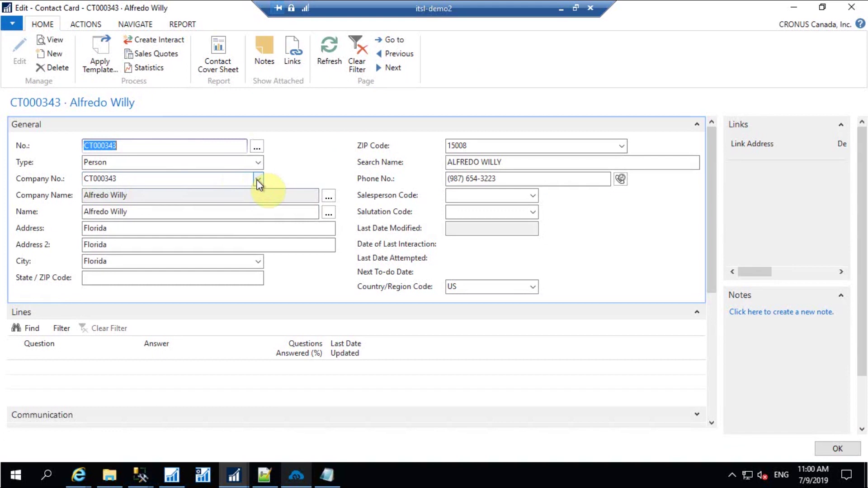
pyautogui.click(861, 5)
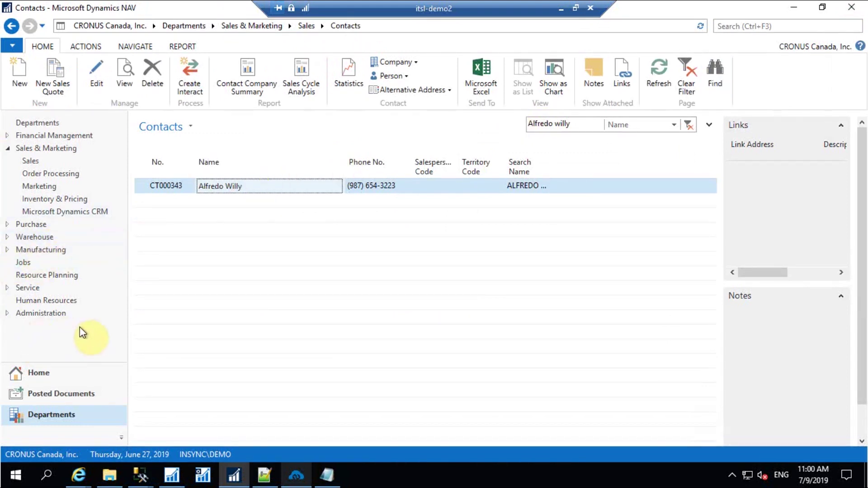
# Navigate from Home to the Items list
pyautogui.click(46, 374)
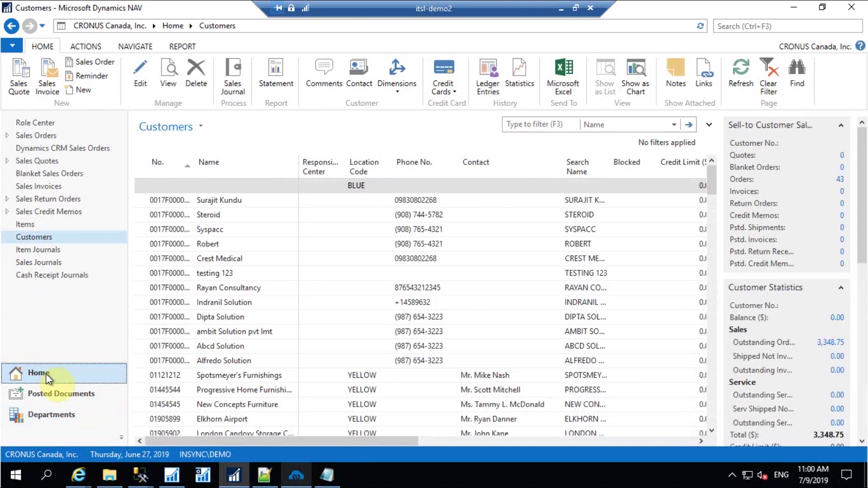
pyautogui.click(25, 225)
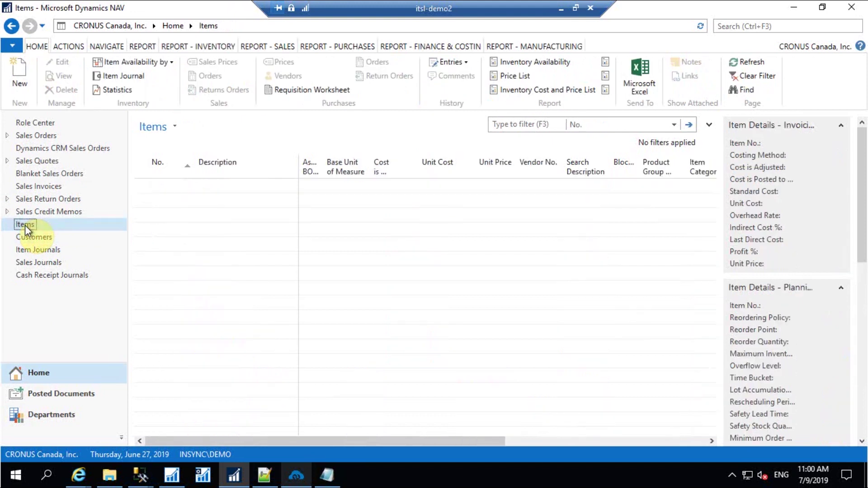
# Create new item M0010 'Aurelia kurti' with base unit of measure PCS
pyautogui.click(18, 76)
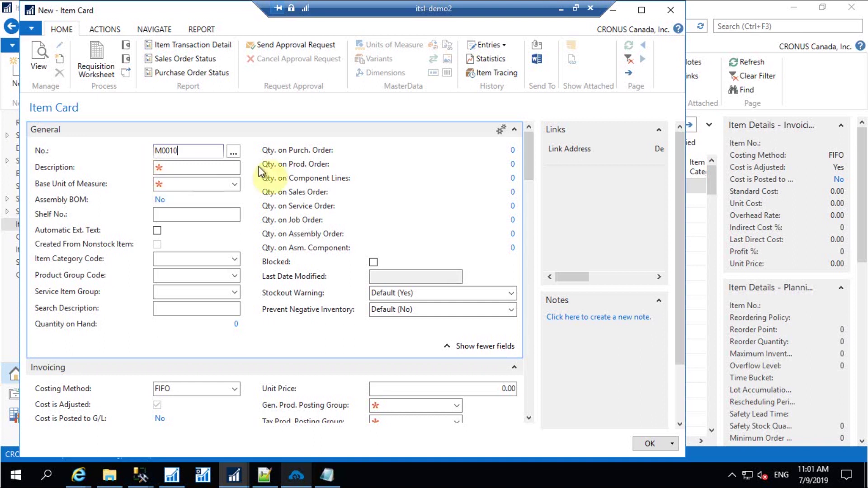
pyautogui.click(189, 167)
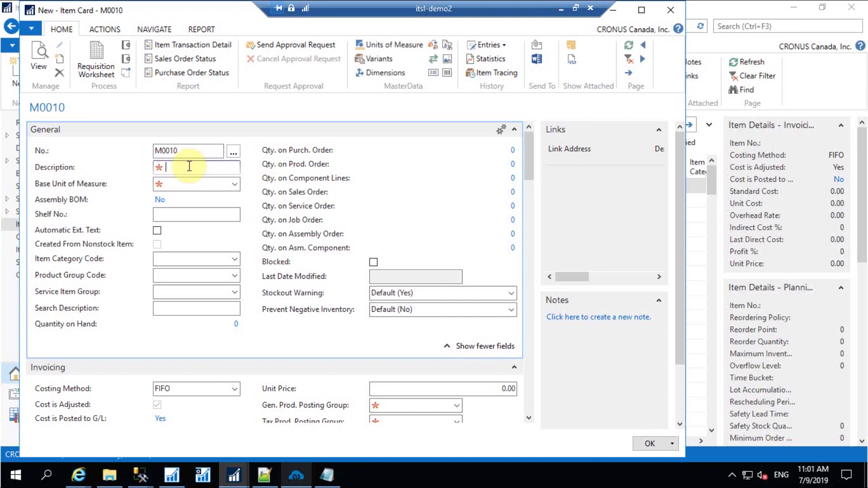
pyautogui.write('Aurelia kurti')
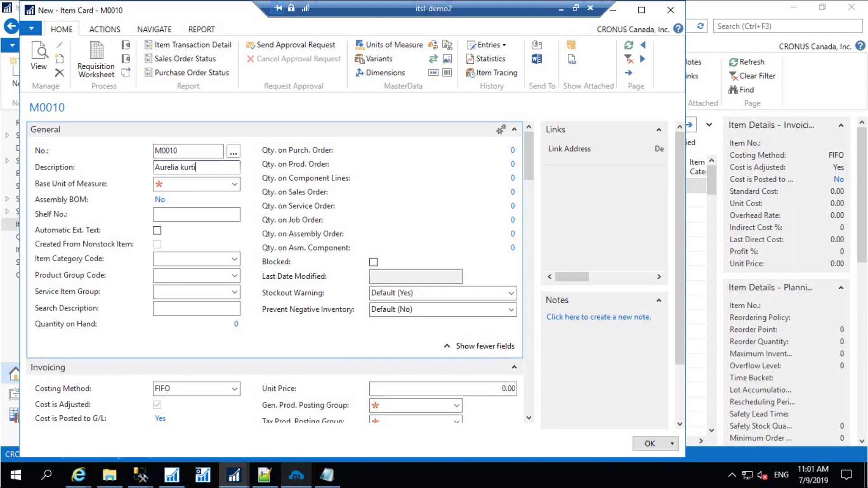
pyautogui.press('Tab')
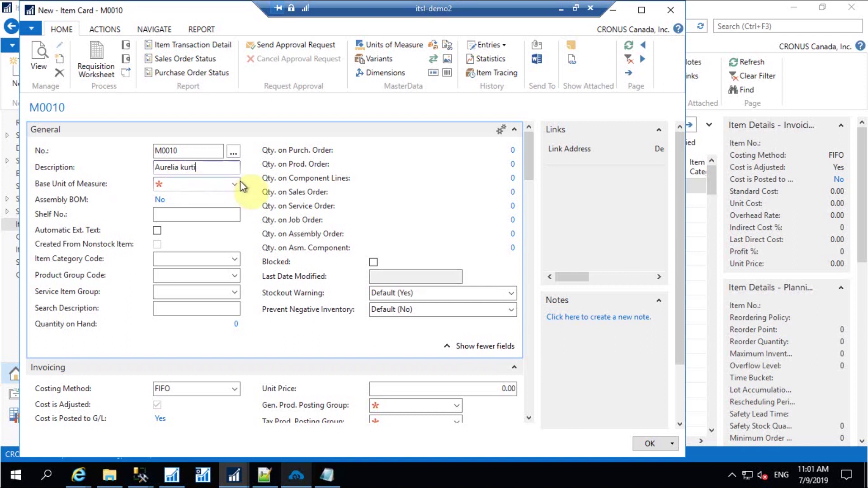
pyautogui.click(234, 184)
pyautogui.scroll(-2, 326, 233)
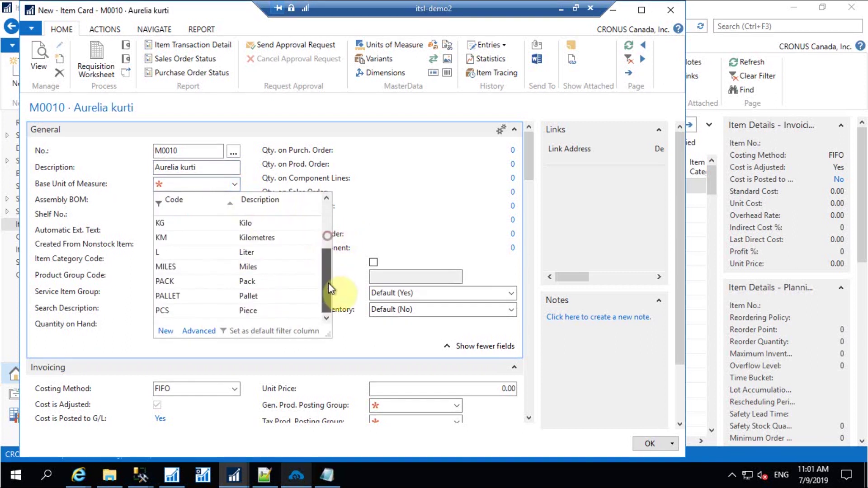
pyautogui.click(173, 310)
# Set both the general and tax product posting groups to NO TAX
pyautogui.moveTo(530, 177); pyautogui.dragTo(532, 195)
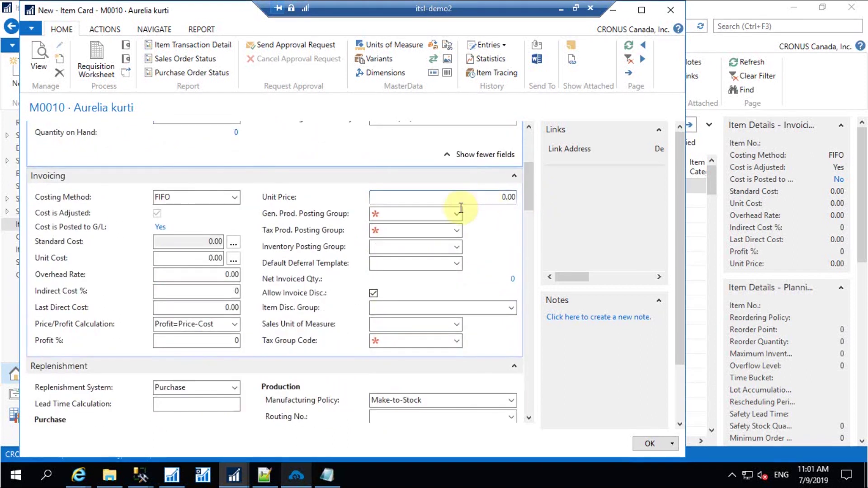
pyautogui.click(457, 214)
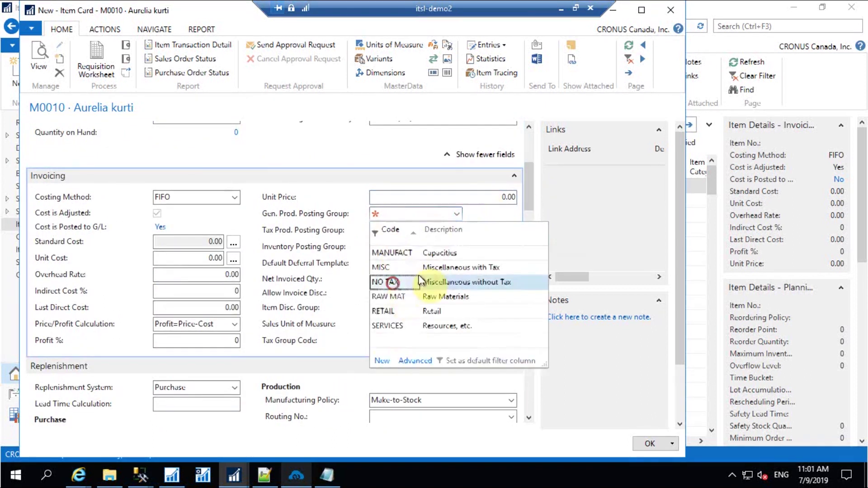
pyautogui.click(394, 282)
pyautogui.click(457, 230)
pyautogui.click(392, 298)
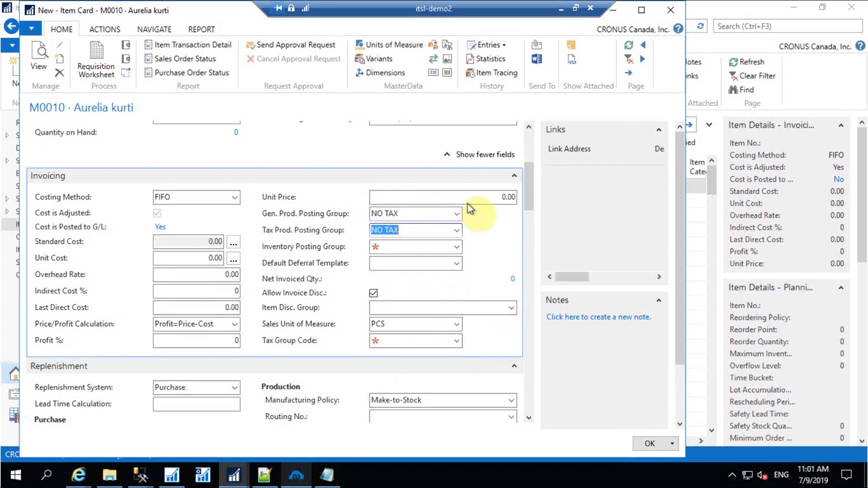
# Set unit price 1,230.00, inventory posting group FINISHED and tax group NONTAXABLE
pyautogui.click(470, 196)
pyautogui.write('123')
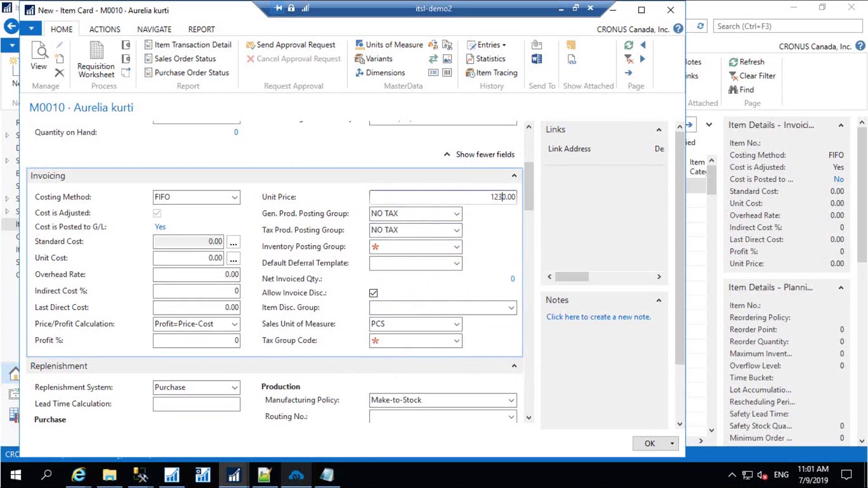
pyautogui.click(457, 247)
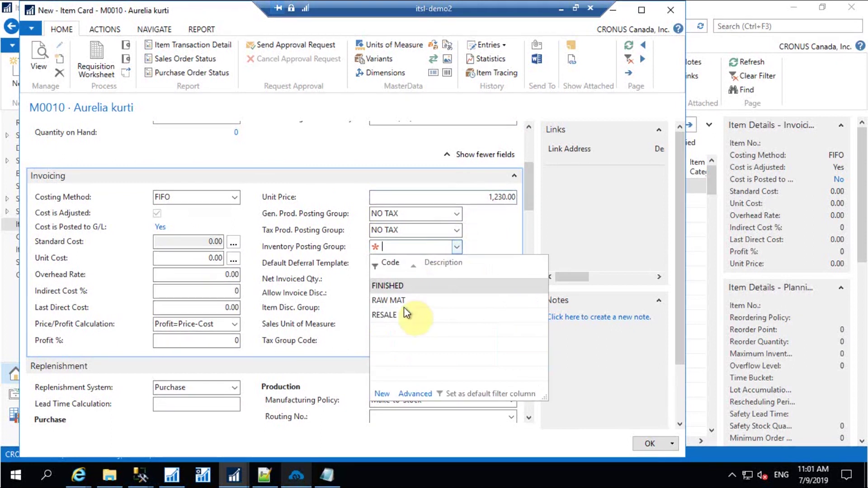
pyautogui.click(389, 286)
pyautogui.click(454, 343)
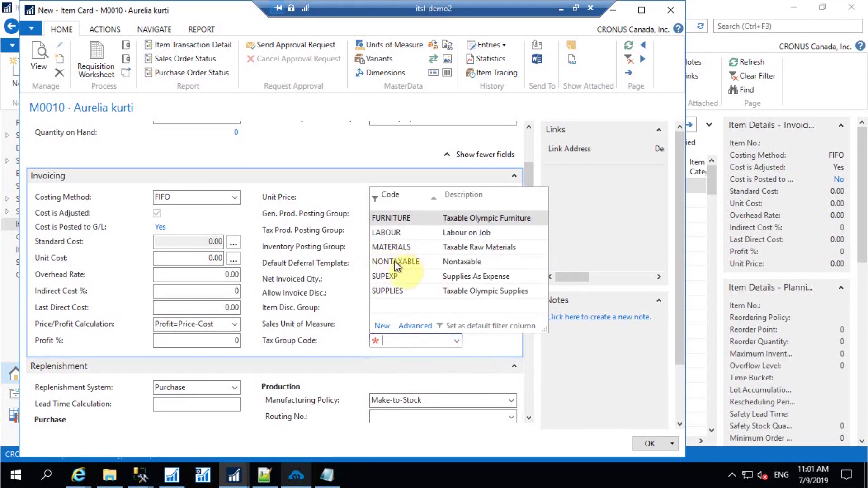
pyautogui.click(395, 262)
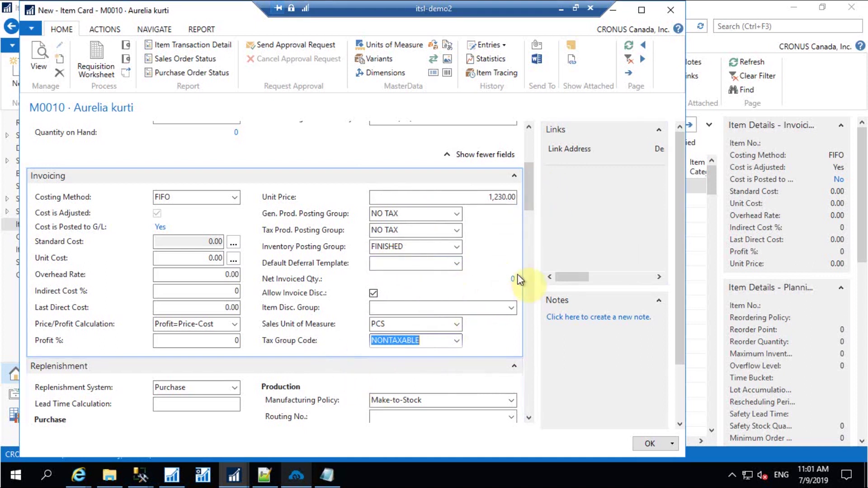
pyautogui.moveTo(533, 191); pyautogui.dragTo(531, 256)
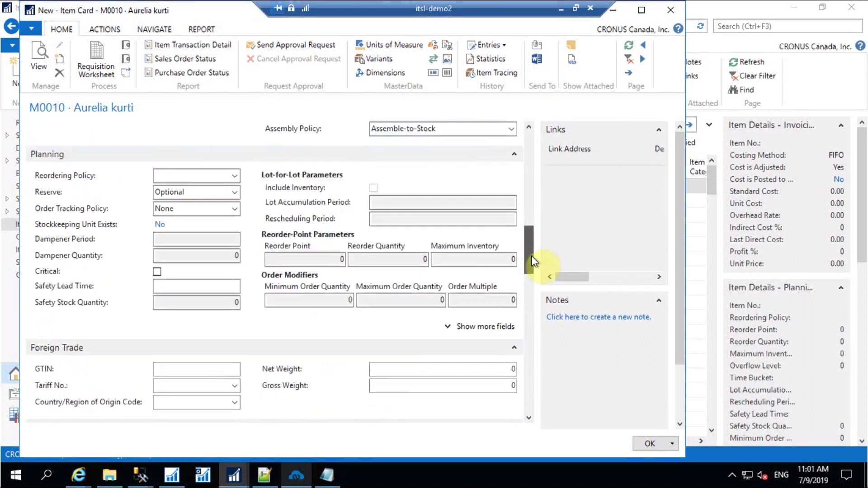
pyautogui.moveTo(202, 9); pyautogui.dragTo(286, 20)
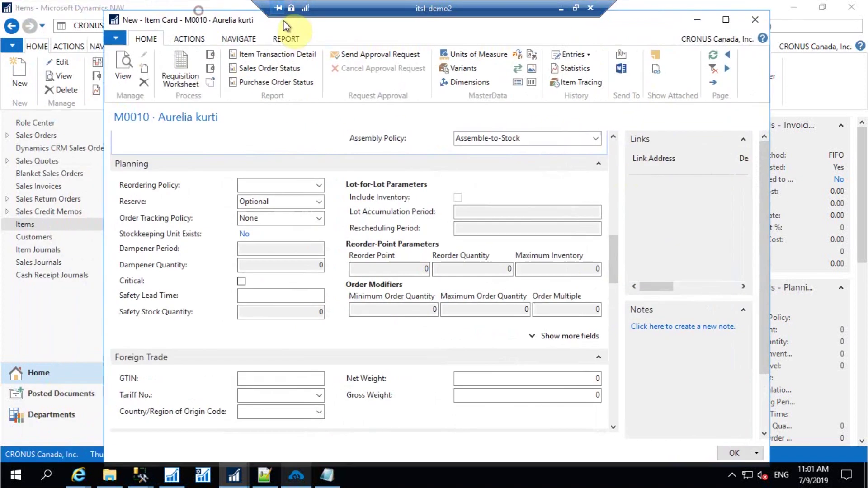
pyautogui.scroll(-15, 340, 210)
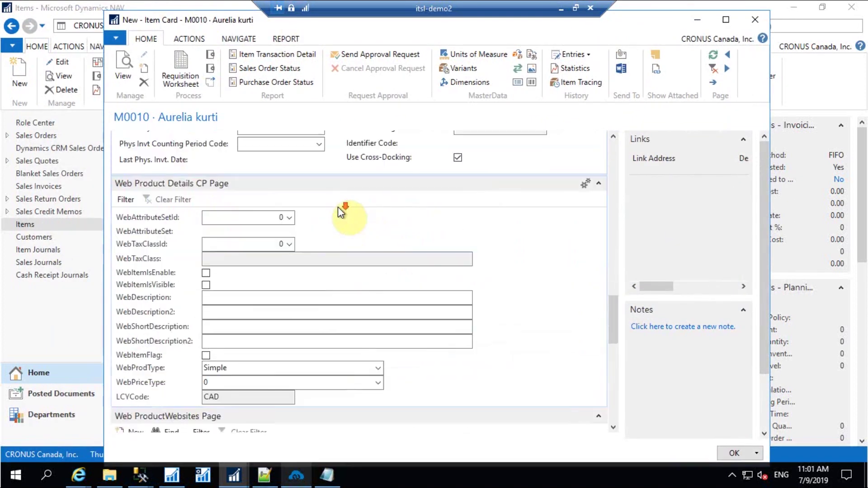
pyautogui.scroll(-5, 340, 208)
pyautogui.scroll(5, 340, 209)
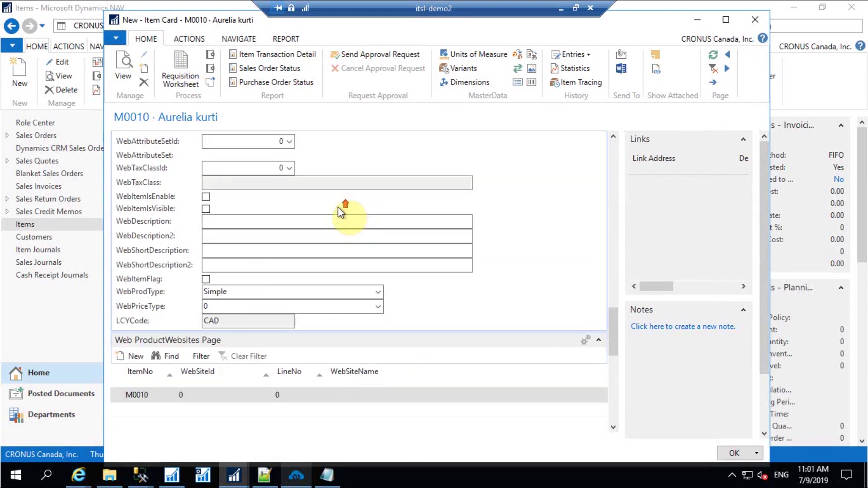
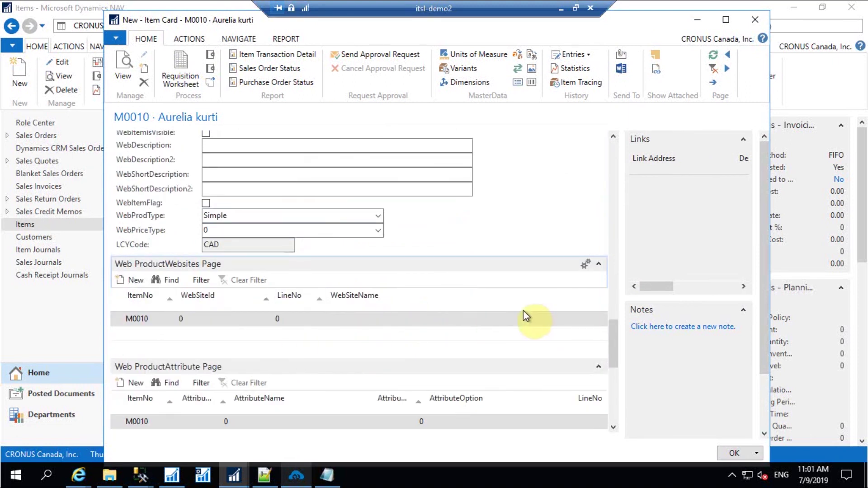
# Scroll the M0010 item card down and start editing the ApplicationId cell of its AEC Application Item List row
pyautogui.click(277, 229)
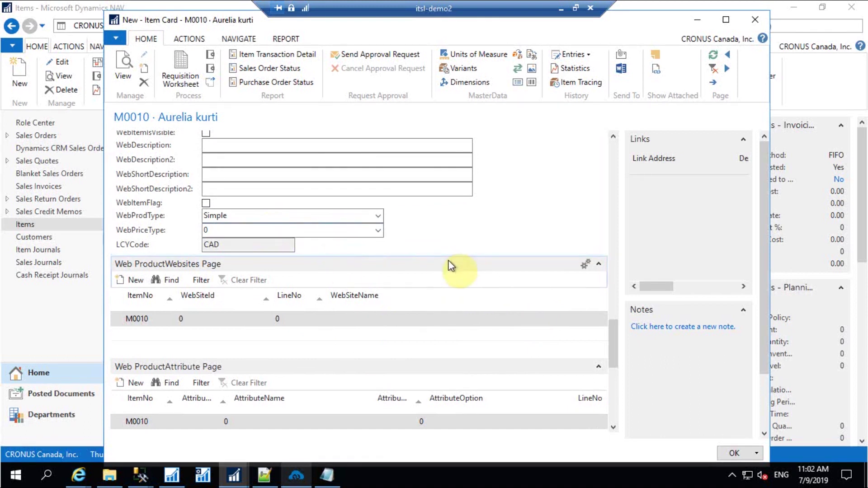
pyautogui.moveTo(614, 335); pyautogui.dragTo(620, 425)
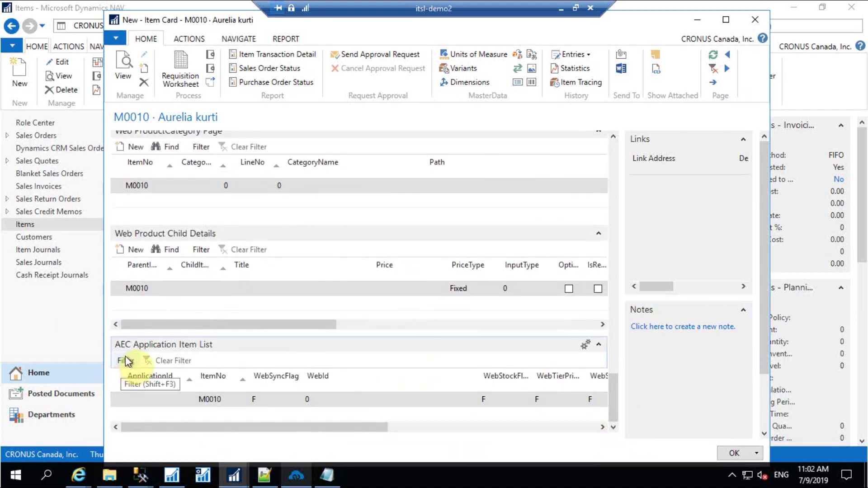
pyautogui.click(164, 401)
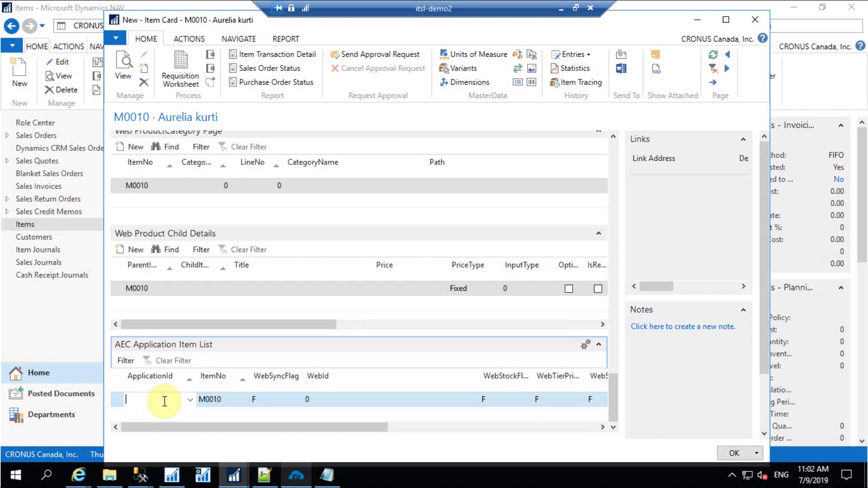
# Set M0010's ApplicationId to 7 and turn on its WebItemFlag
pyautogui.click(190, 400)
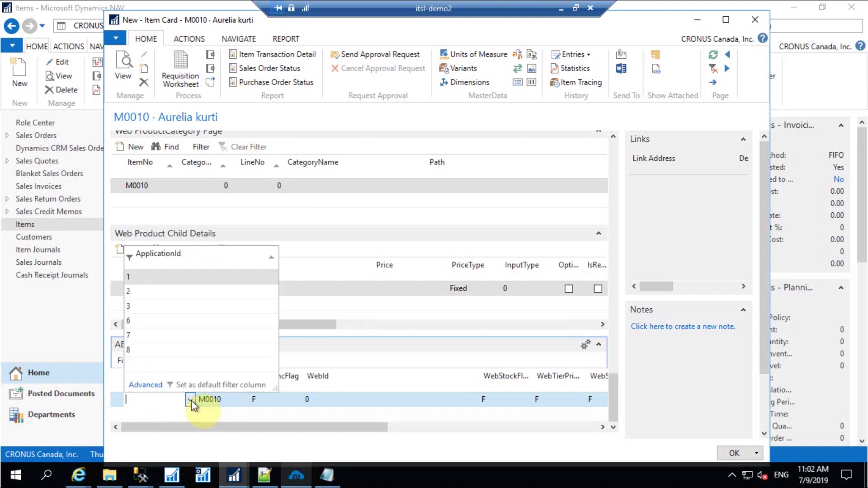
pyautogui.click(130, 335)
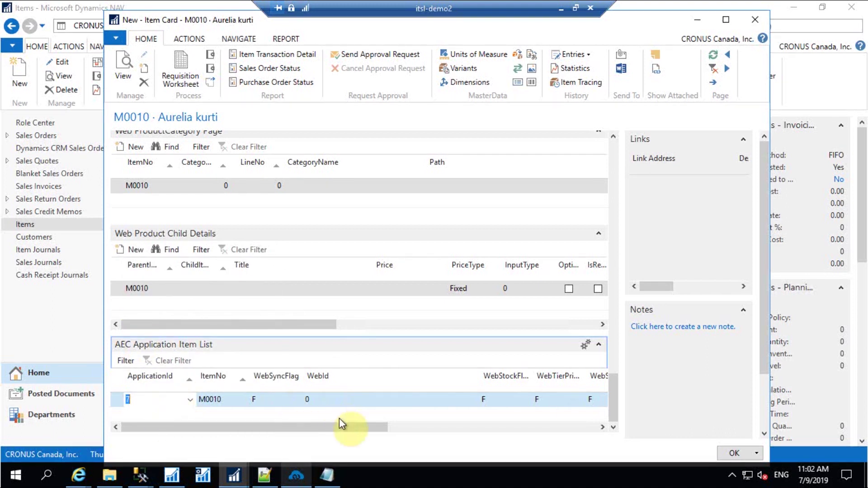
pyautogui.moveTo(343, 428); pyautogui.dragTo(571, 422)
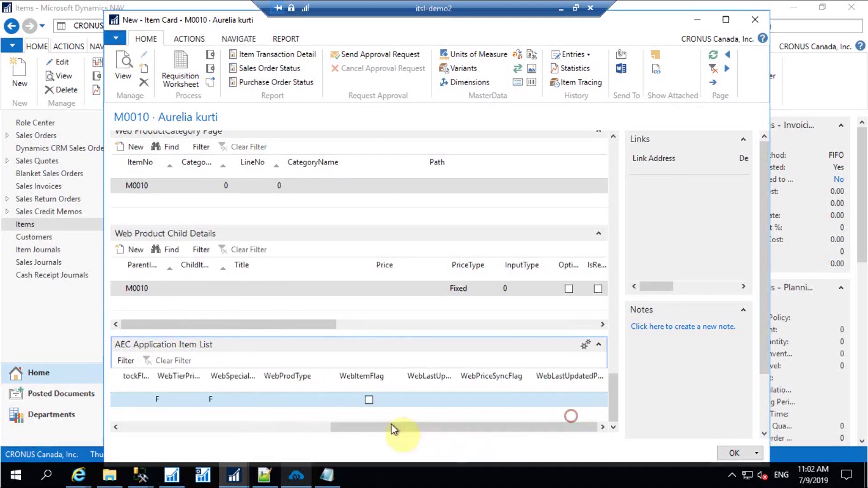
pyautogui.click(368, 401)
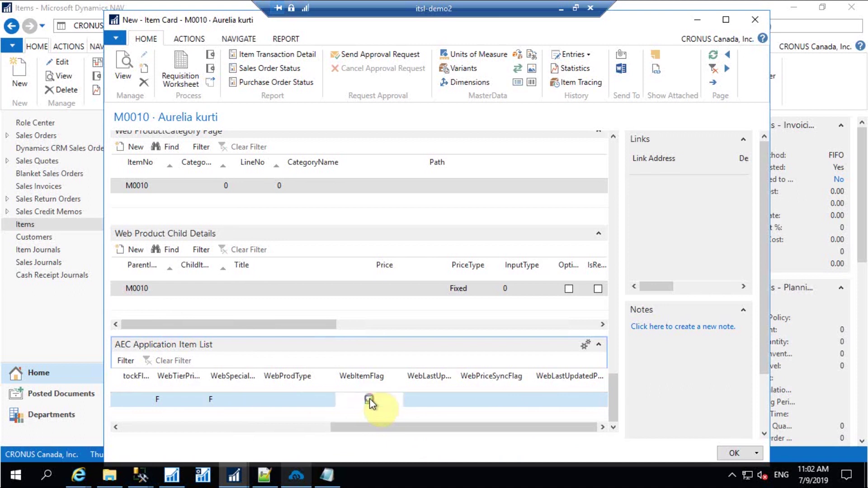
pyautogui.moveTo(372, 428); pyautogui.dragTo(138, 430)
pyautogui.moveTo(612, 400); pyautogui.dragTo(604, 296)
pyautogui.scroll(-5, 342, 348)
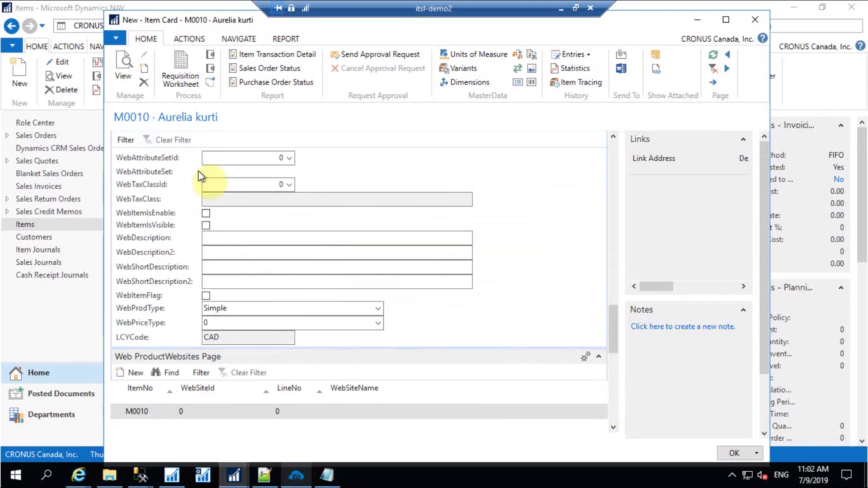
# Tick WebItemsIsEnable, WebItemsIsVisible and the web item flag, then save and close the item card
pyautogui.click(206, 213)
pyautogui.click(206, 225)
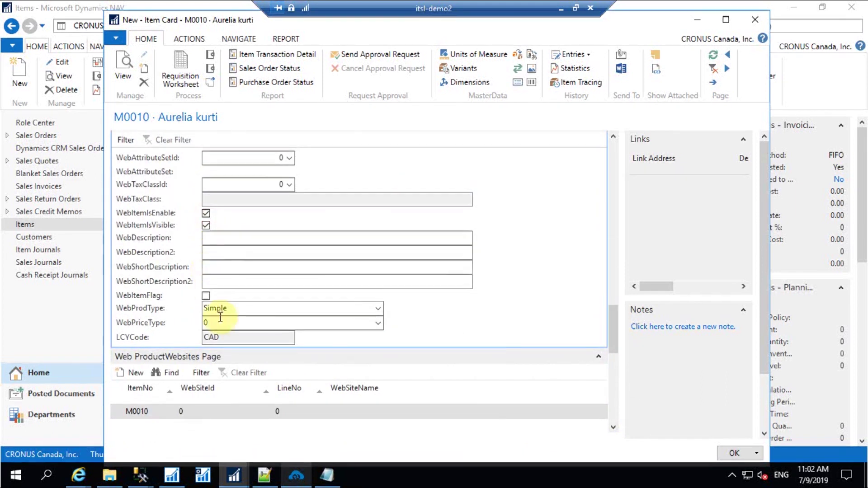
pyautogui.click(206, 296)
pyautogui.scroll(-5, 615, 348)
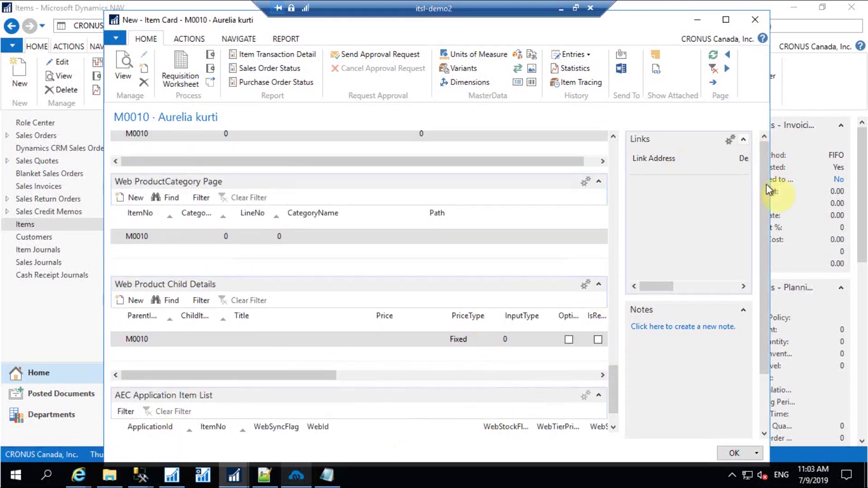
pyautogui.click(762, 304)
pyautogui.scroll(-2, 617, 262)
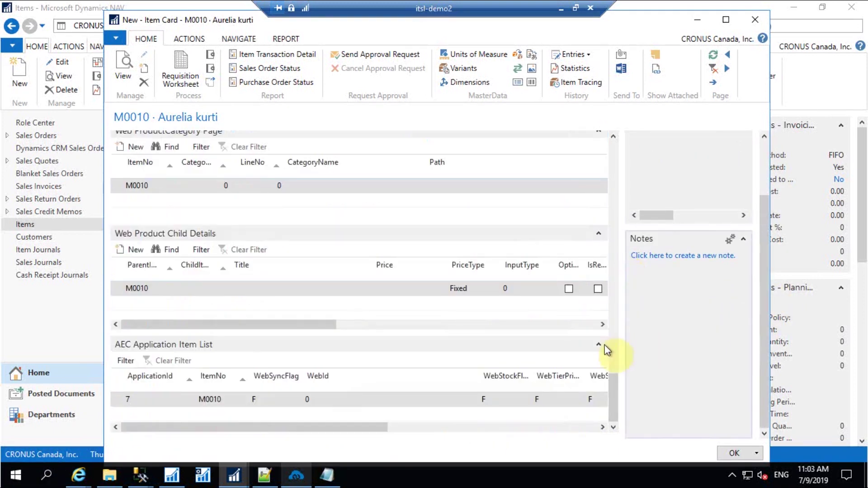
pyautogui.click(734, 453)
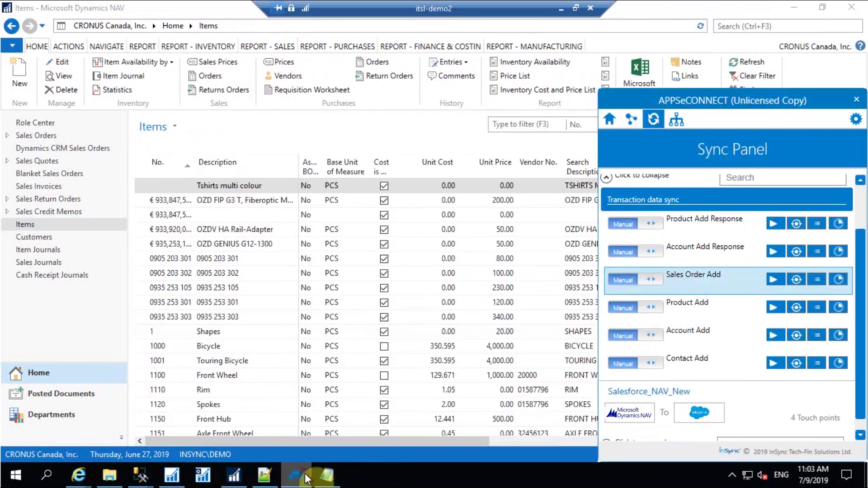
pyautogui.click(296, 474)
# Collapse the Salesforce-to-NAV processes and run Product Add under the NAV-to-Salesforce integration
pyautogui.click(608, 175)
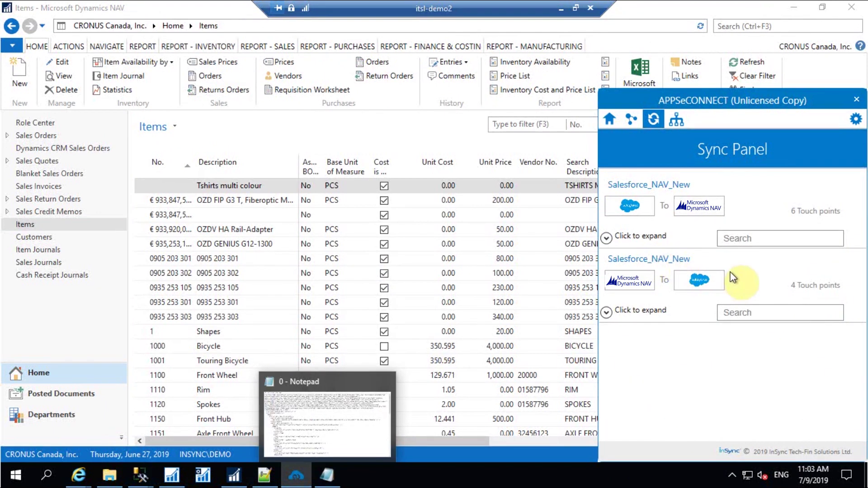
pyautogui.click(607, 311)
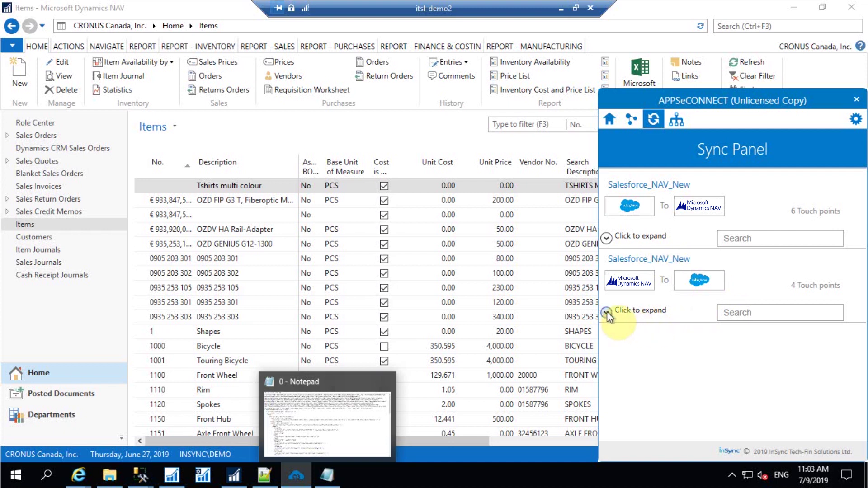
pyautogui.scroll(-1, 706, 348)
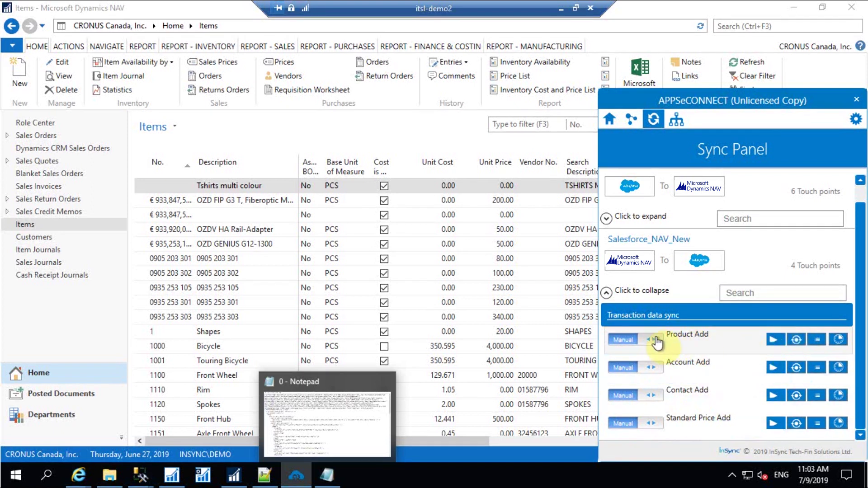
pyautogui.click(774, 338)
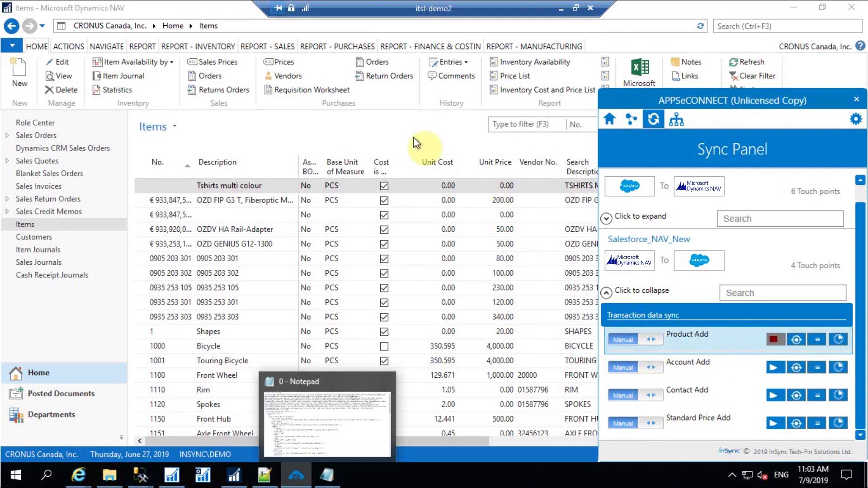
pyautogui.click(414, 139)
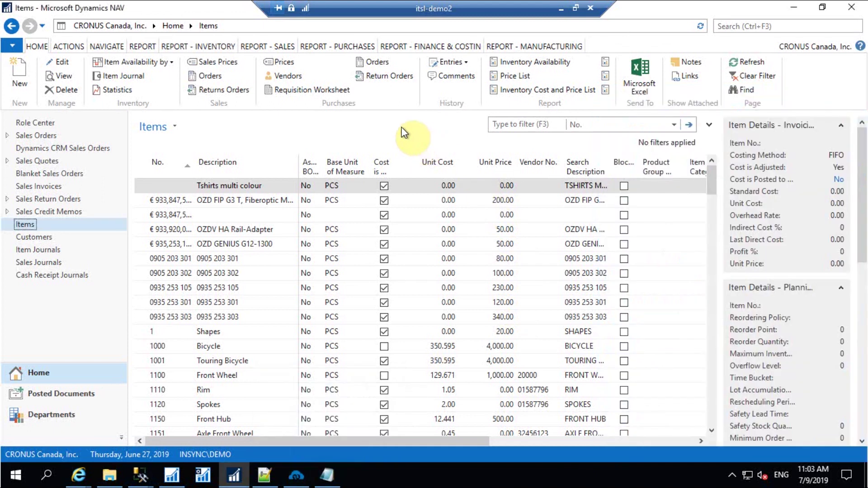
pyautogui.click(560, 8)
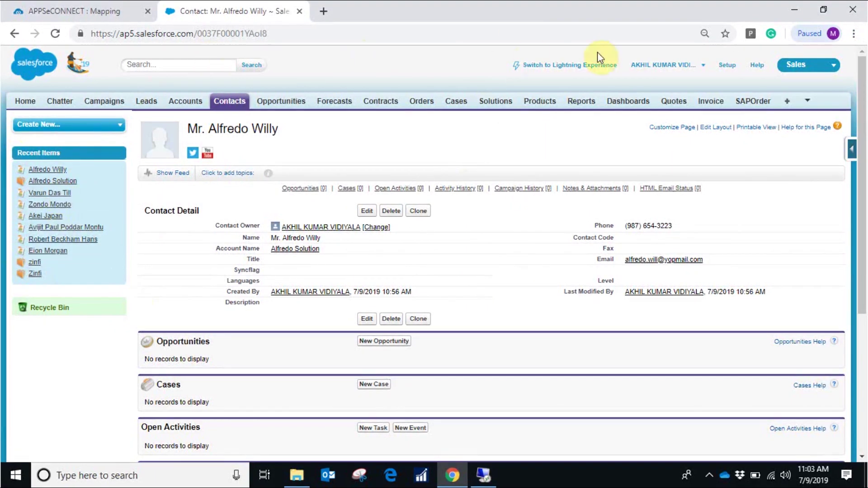
# Open the Aurelia kurti (M0010) product from Salesforce's Recent Products, reloading once to see it
pyautogui.click(550, 109)
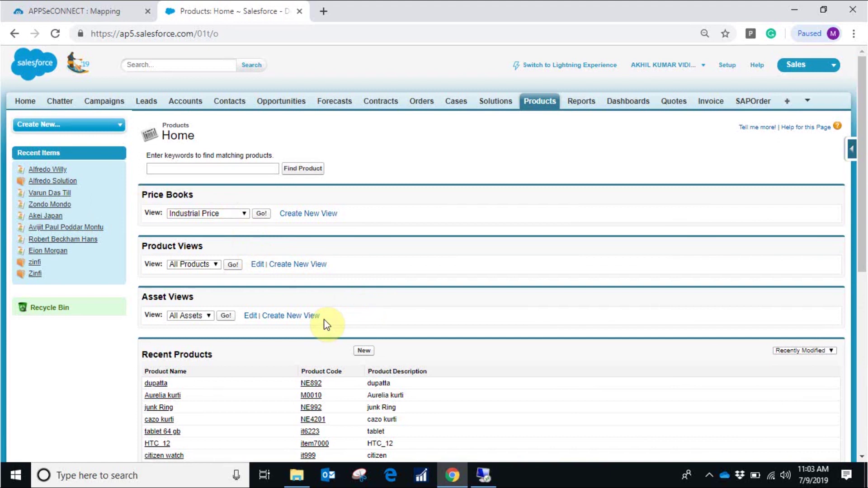
pyautogui.scroll(-3, 271, 329)
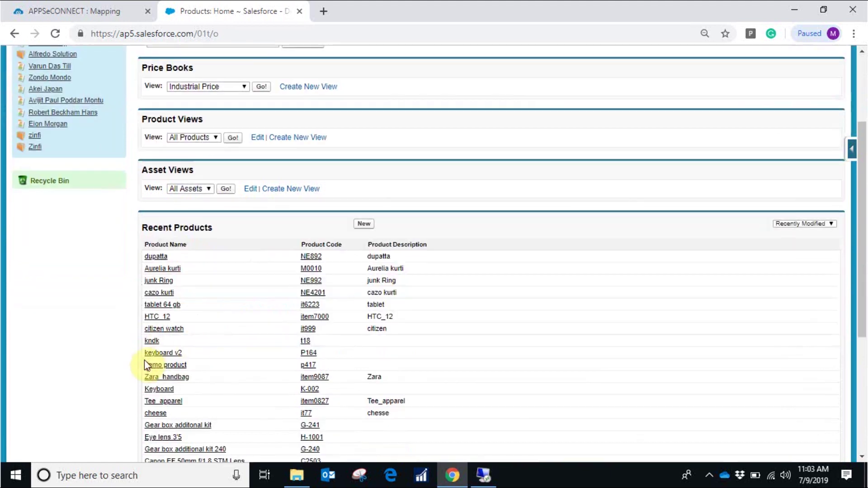
pyautogui.click(159, 274)
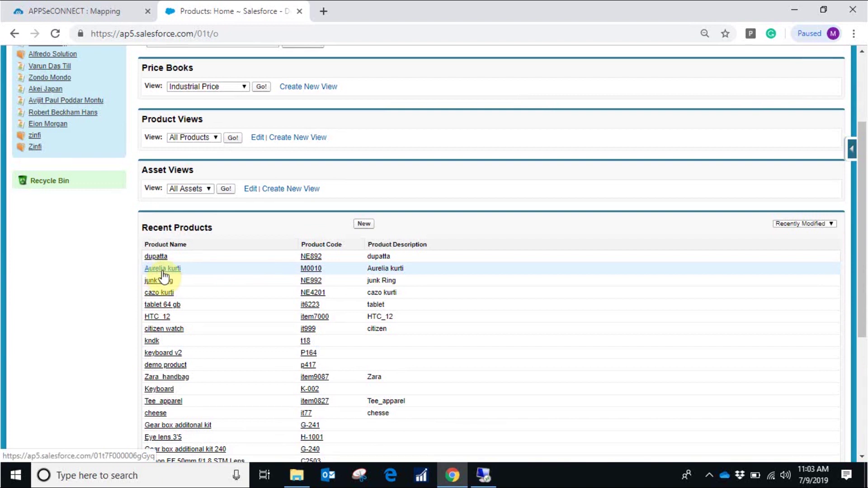
pyautogui.click(55, 34)
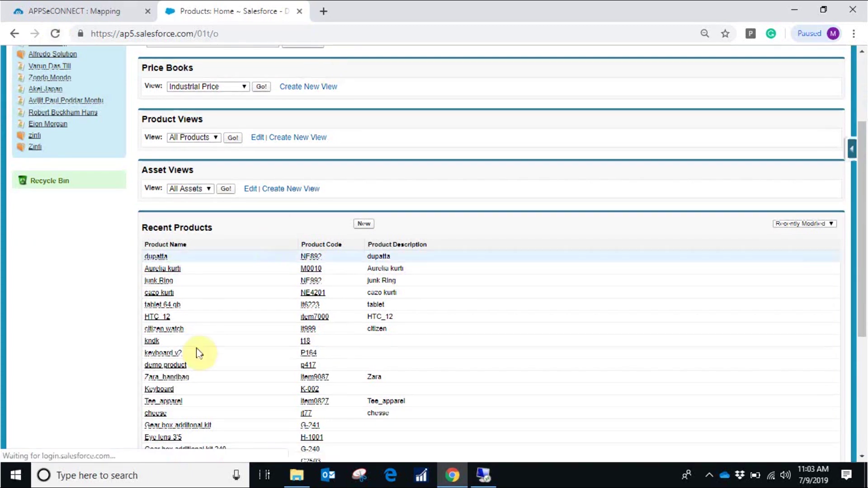
pyautogui.click(168, 271)
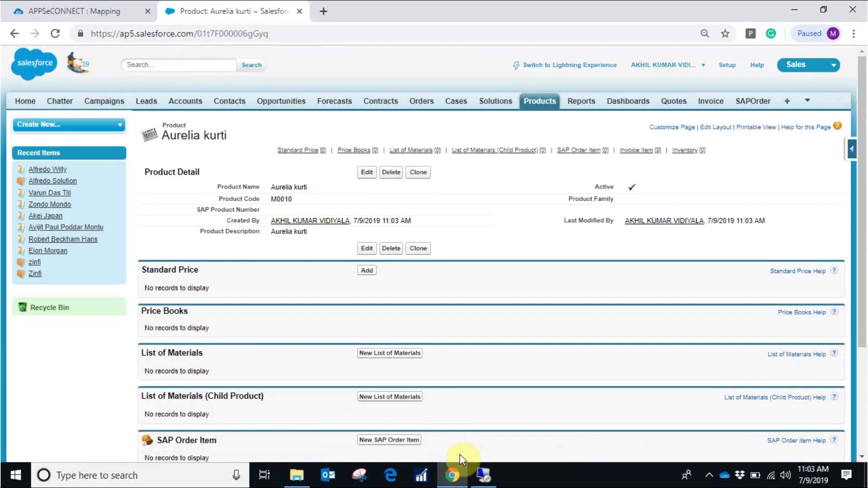
pyautogui.click(483, 475)
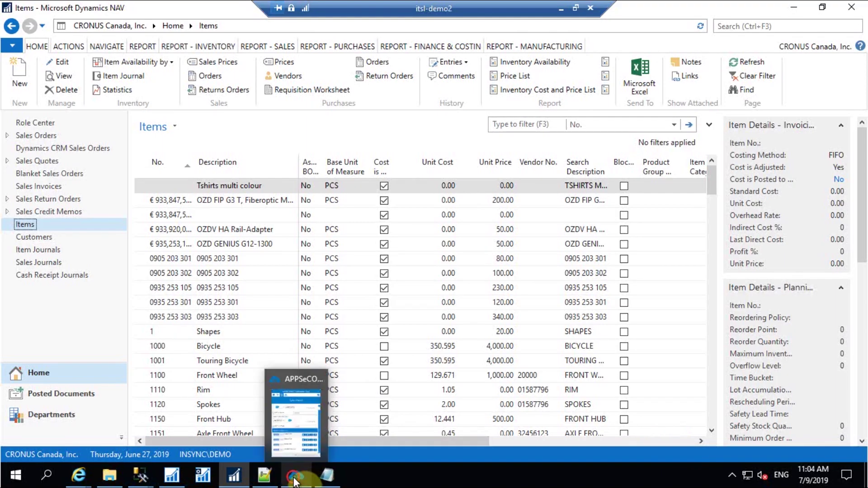
pyautogui.click(295, 474)
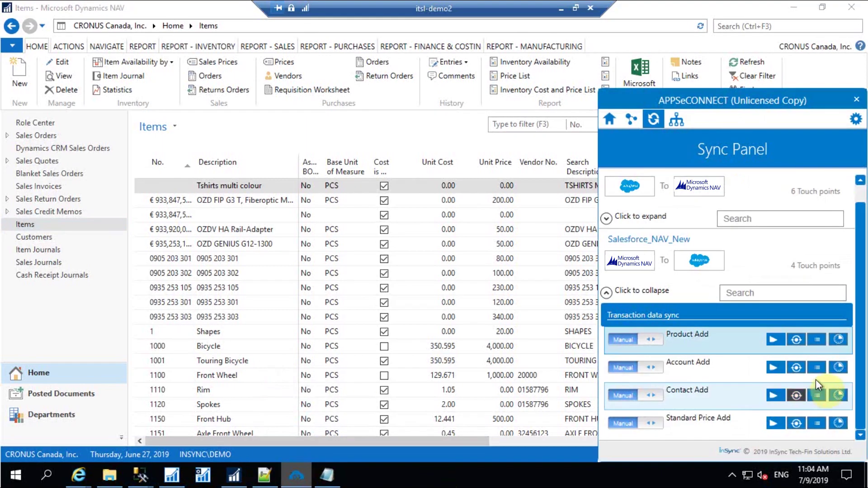
# Check the Product Add sync transaction log for M0010, close it and return to Salesforce
pyautogui.click(797, 340)
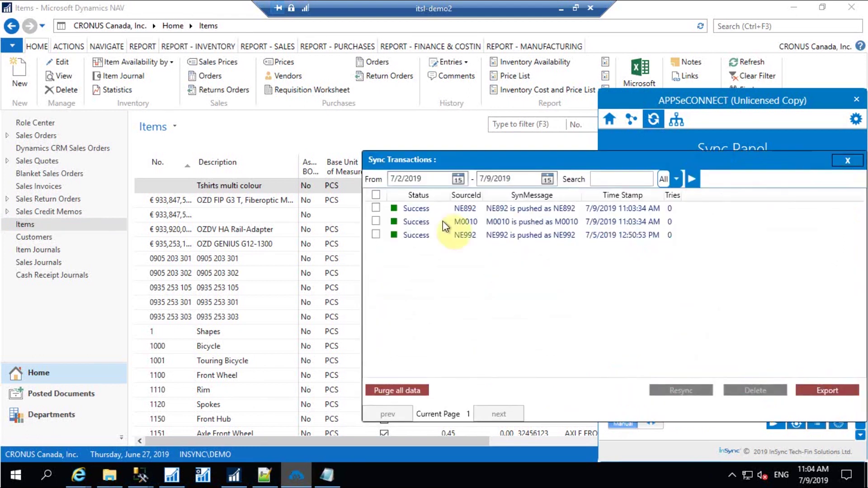
pyautogui.click(847, 160)
pyautogui.click(561, 8)
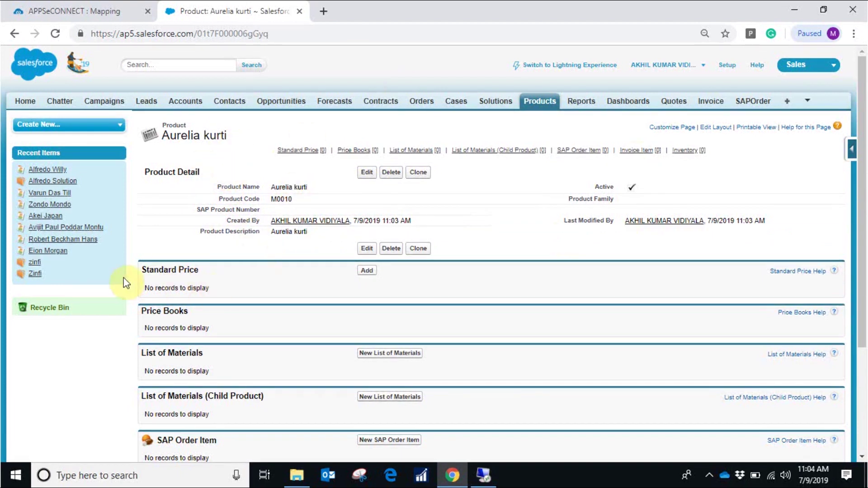
# Run Standard Price Add and confirm Aurelia kurti shows a $1,230.00 standard price in Salesforce
pyautogui.click(483, 474)
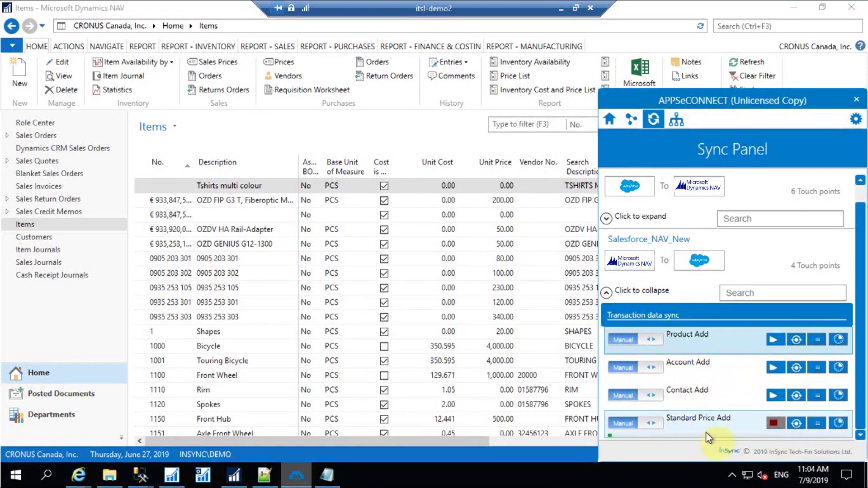
pyautogui.click(414, 130)
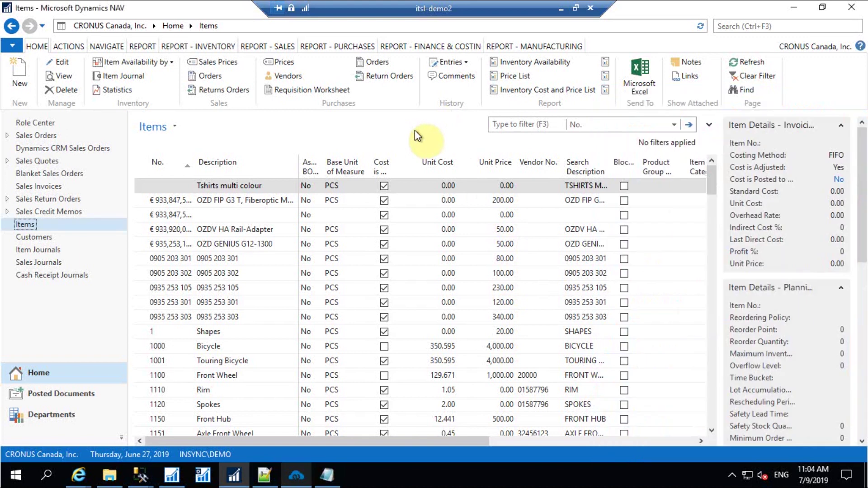
pyautogui.click(561, 9)
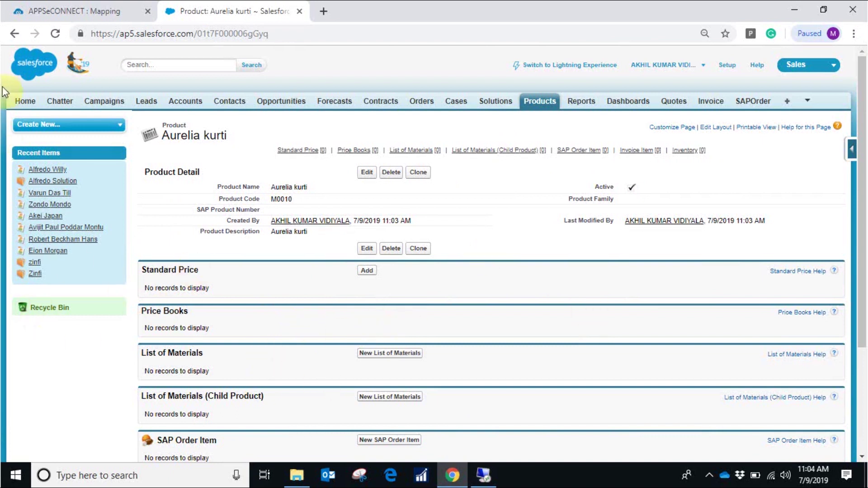
pyautogui.click(485, 479)
pyautogui.click(296, 474)
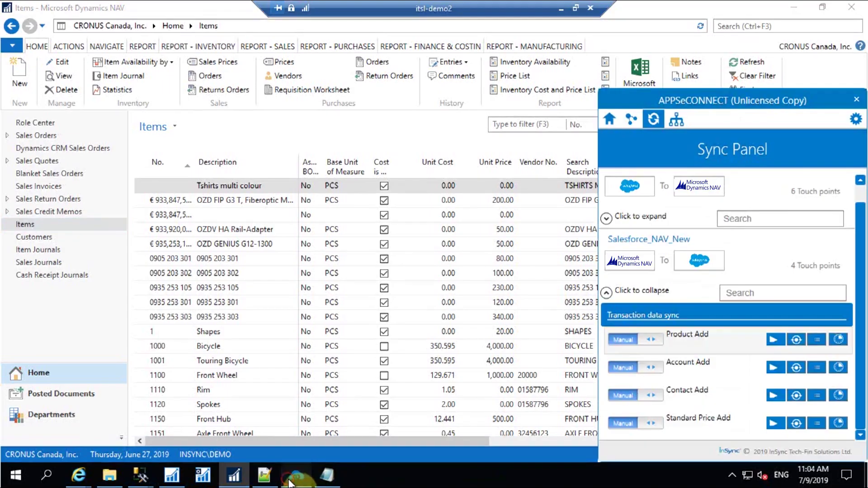
pyautogui.click(561, 8)
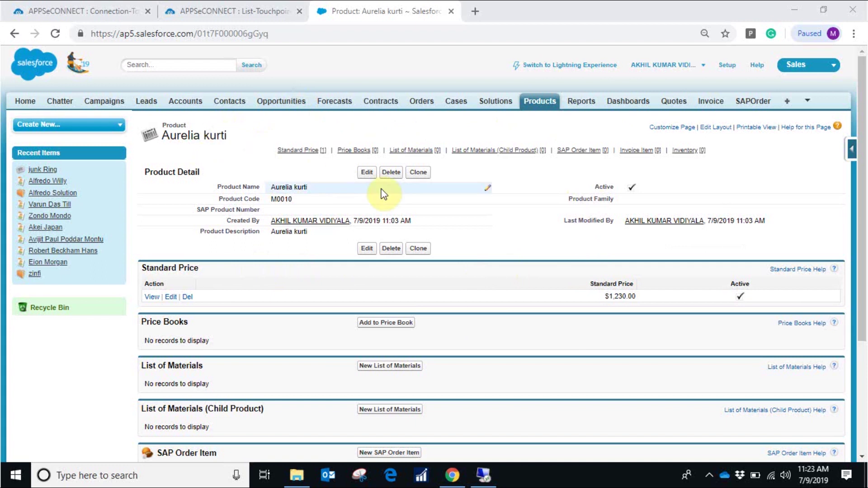
pyautogui.click(424, 102)
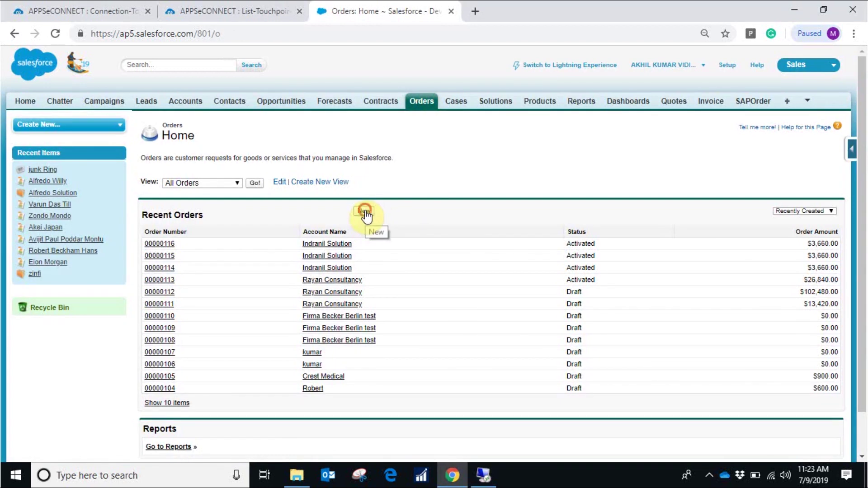
# Choose New in Salesforce's Recent Orders section to begin an order
pyautogui.click(365, 212)
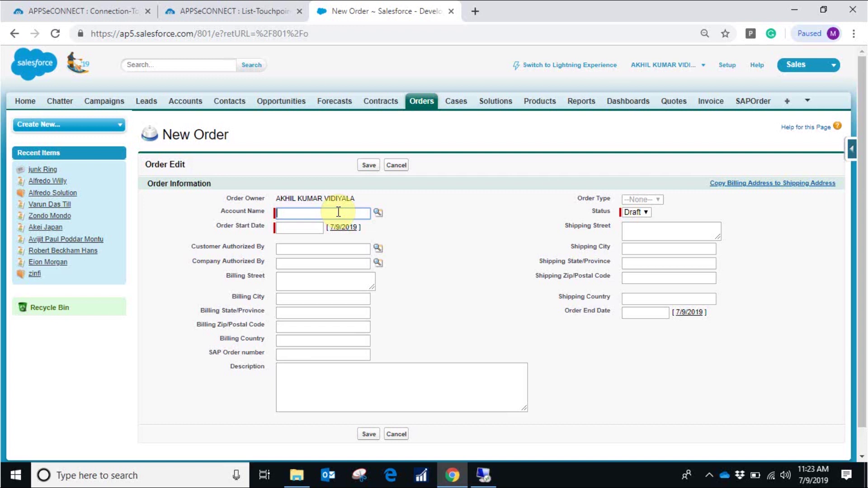
# Search the account lookup for 'alfredo' and pick Alfredo Solution as the order's account
pyautogui.click(377, 212)
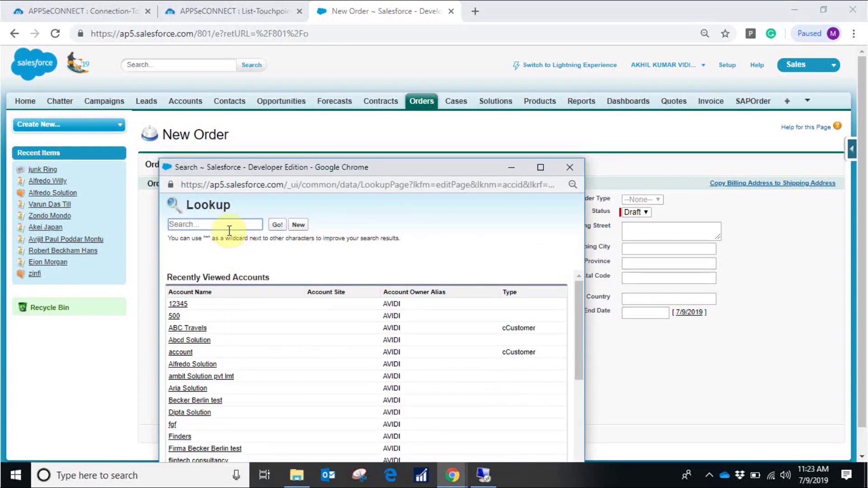
pyautogui.click(228, 226)
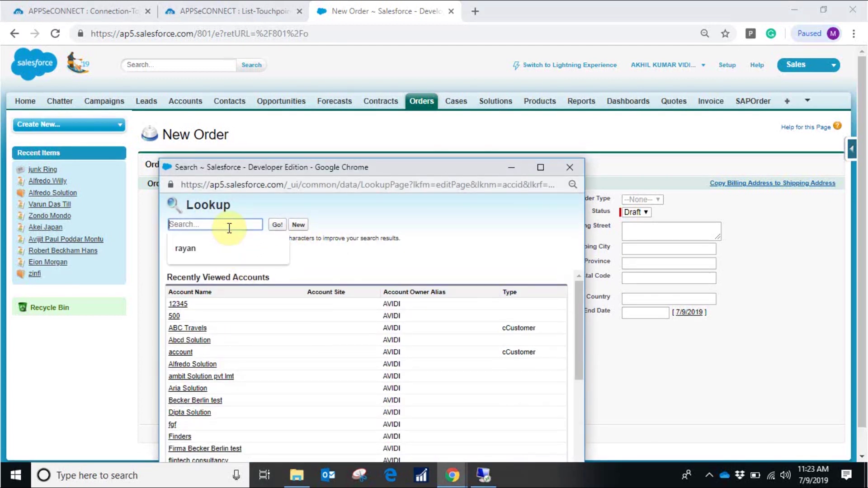
pyautogui.write('alfredo')
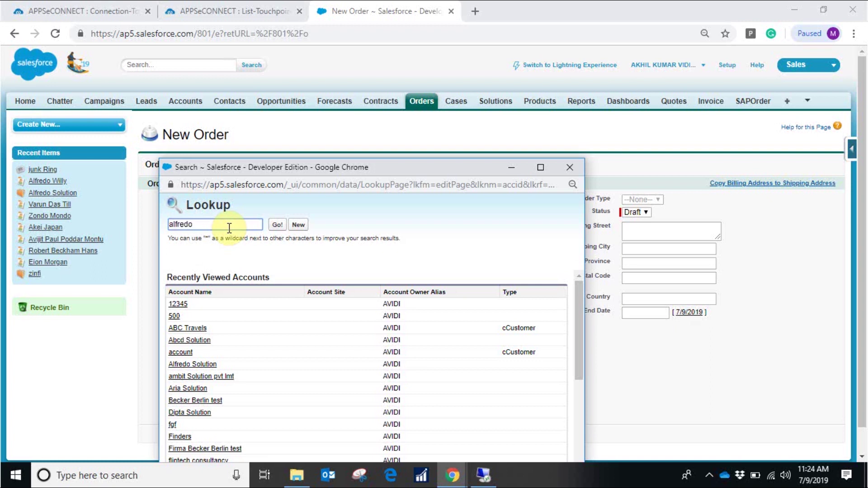
pyautogui.press('Return')
pyautogui.click(198, 312)
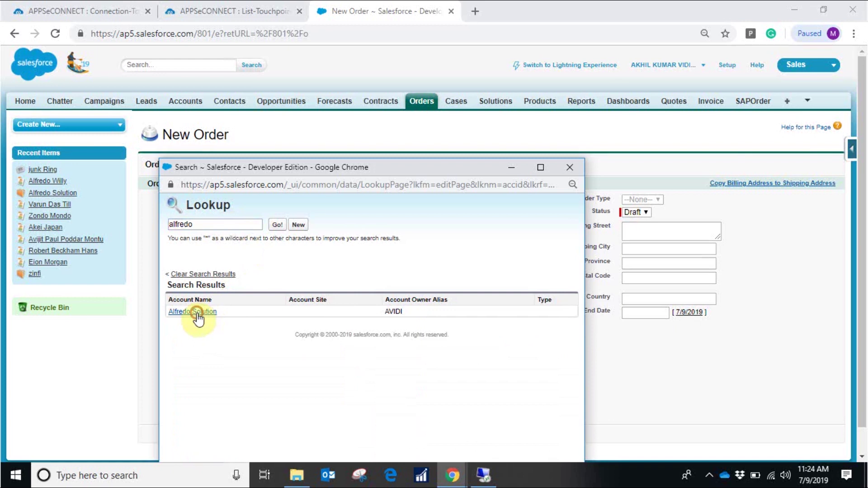
# Set the order start date to 7/4/2019 and keep the status as Draft
pyautogui.click(302, 227)
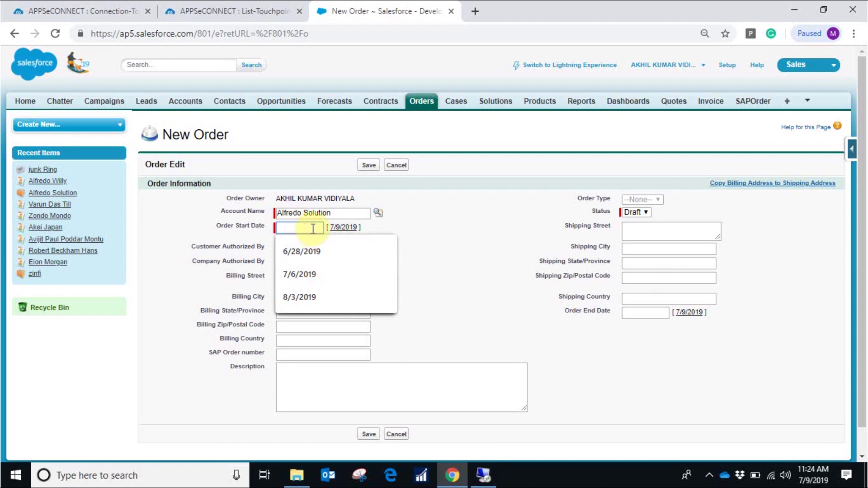
pyautogui.click(441, 231)
pyautogui.click(300, 226)
pyautogui.click(327, 298)
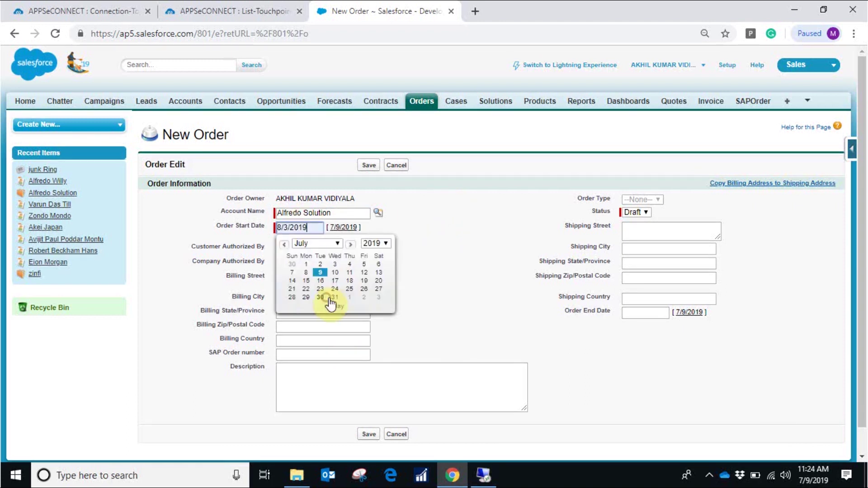
pyautogui.click(364, 281)
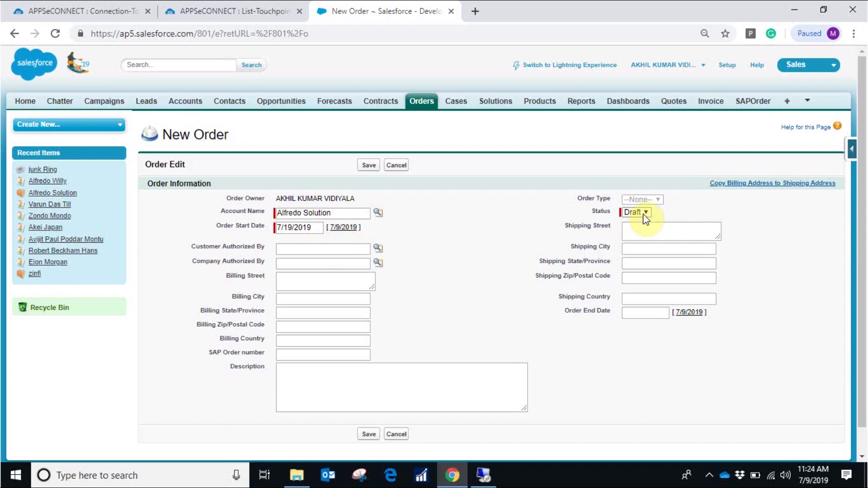
pyautogui.click(666, 211)
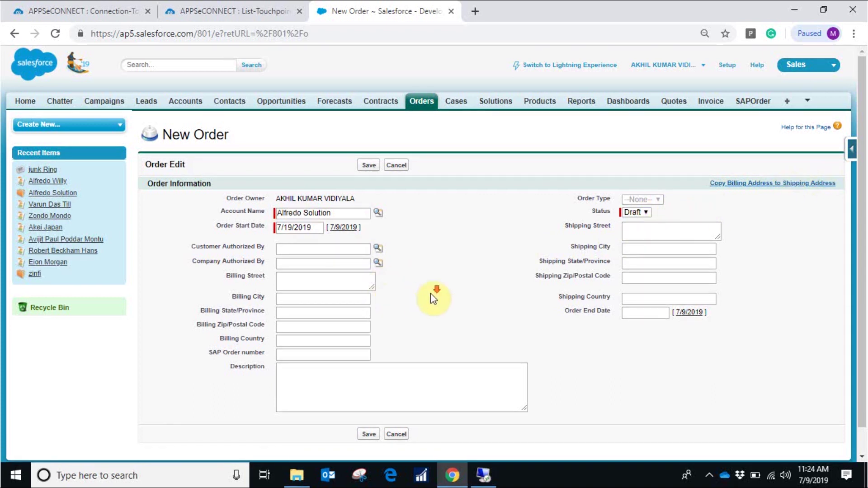
pyautogui.scroll(-2, 430, 293)
# Fill the billing address with Florida, zip 32008 and country US, and copy it to shipping
pyautogui.click(297, 270)
pyautogui.click(299, 289)
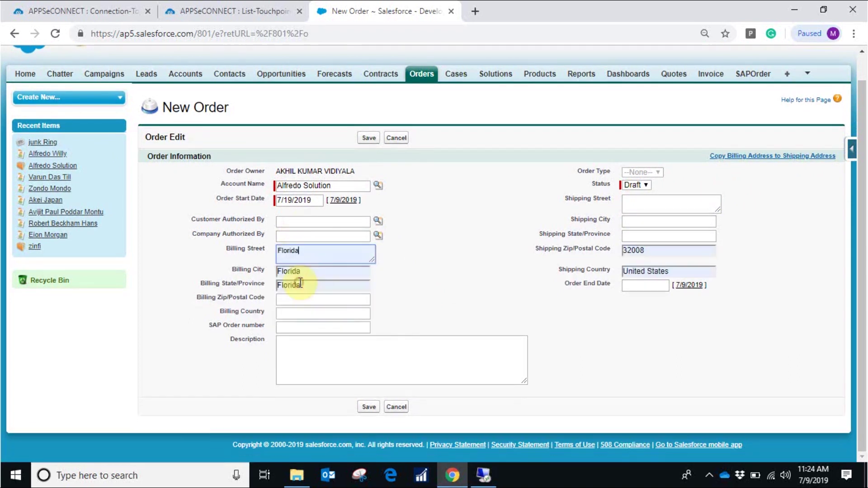
pyautogui.click(311, 299)
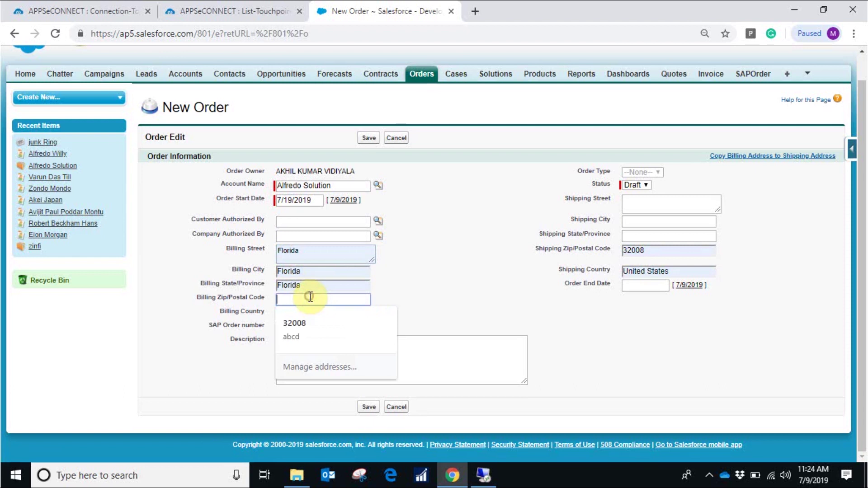
pyautogui.click(304, 324)
pyautogui.moveTo(326, 313); pyautogui.dragTo(283, 311)
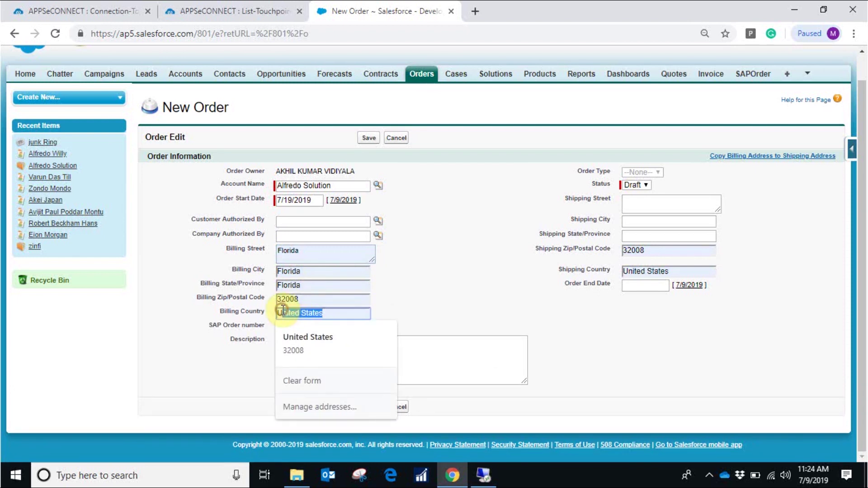
pyautogui.write('S')
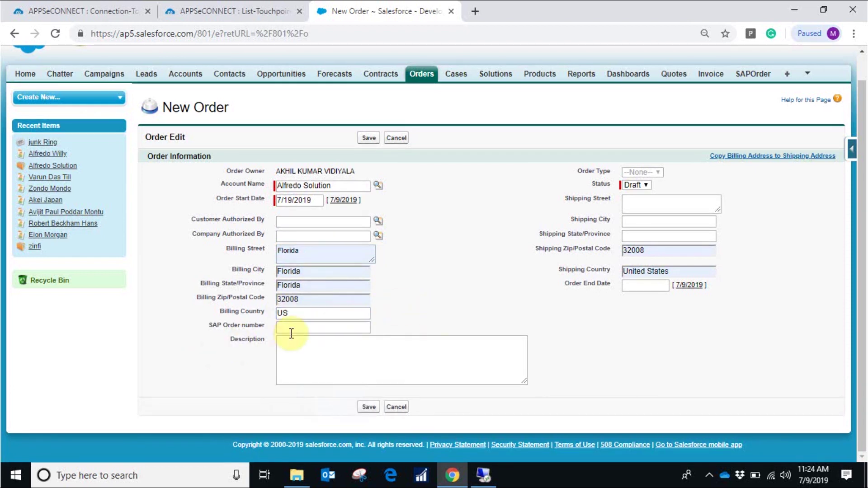
pyautogui.click(783, 156)
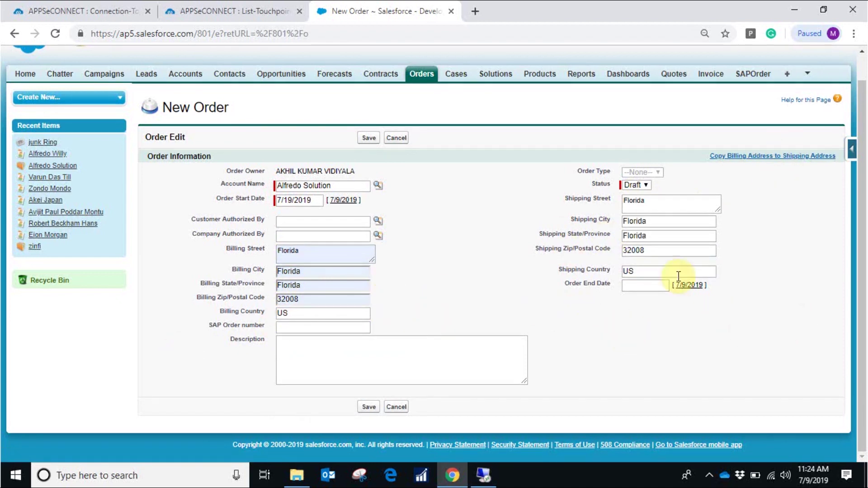
# Set the order end date to 7/27/2019 and save the new order
pyautogui.click(654, 284)
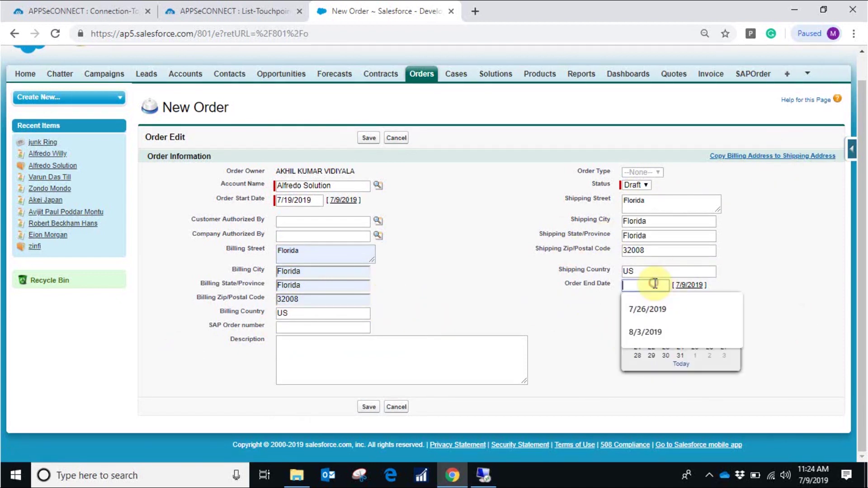
pyautogui.click(722, 355)
pyautogui.click(698, 323)
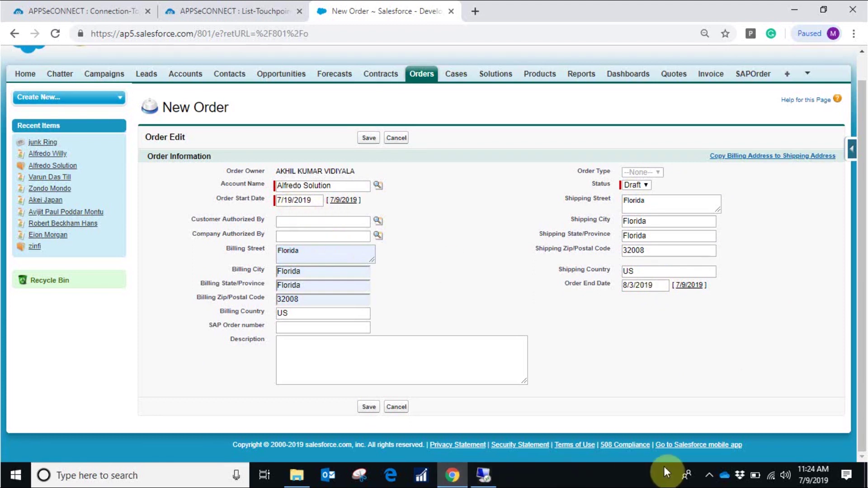
pyautogui.click(708, 475)
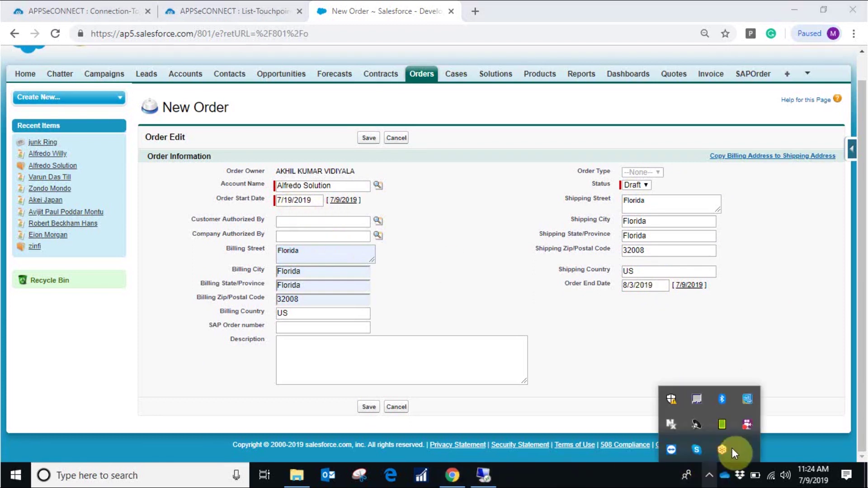
pyautogui.rightClick(747, 425)
pyautogui.click(752, 295)
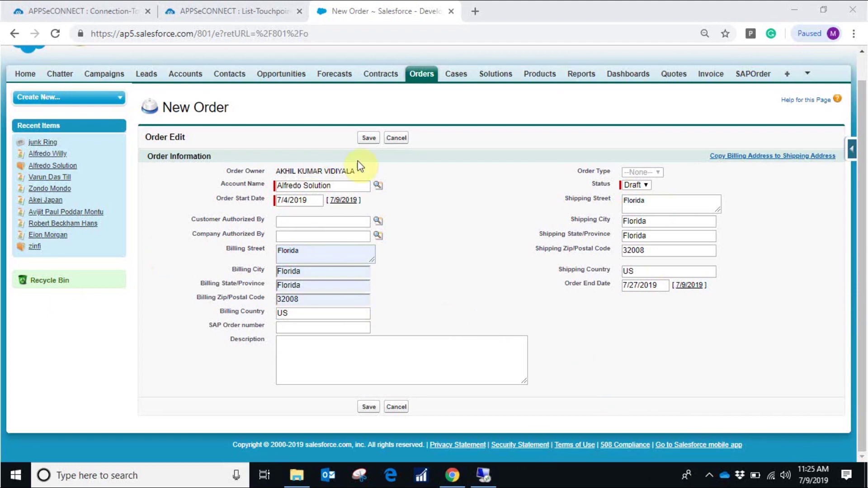
pyautogui.click(373, 139)
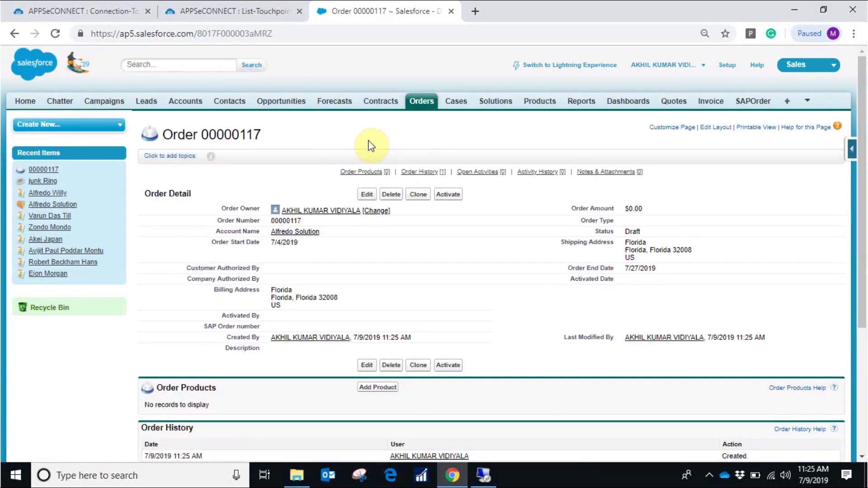
pyautogui.click(449, 195)
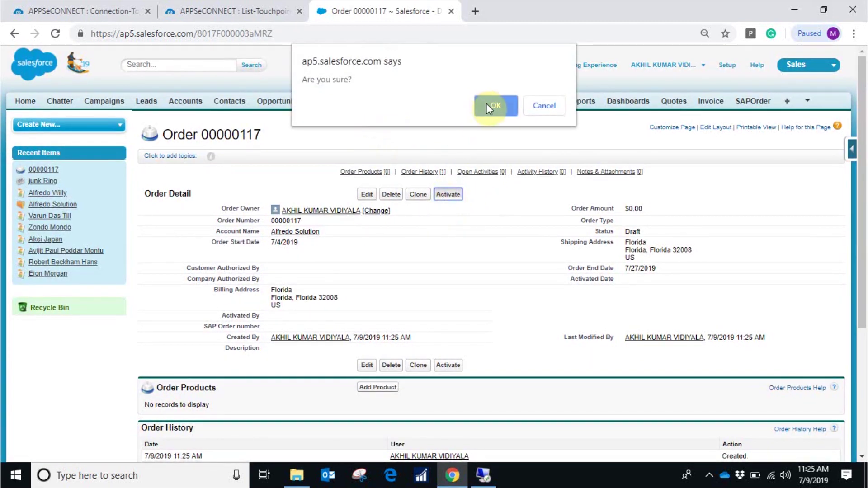
pyautogui.click(486, 106)
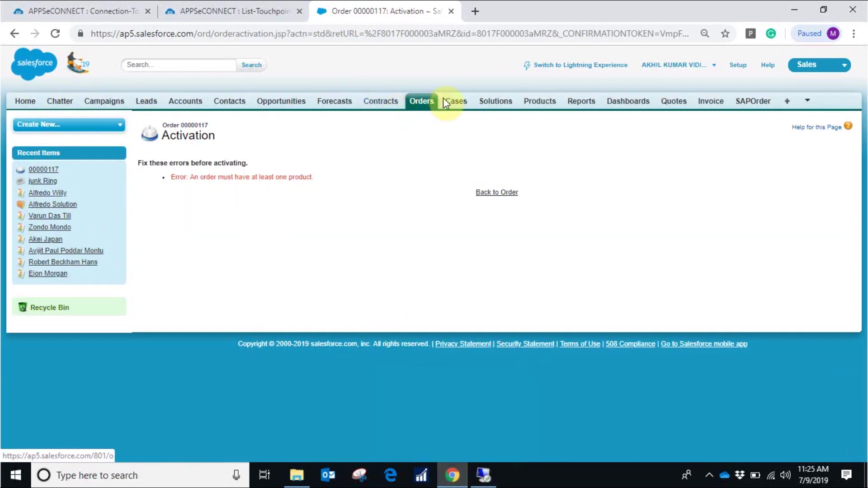
pyautogui.click(497, 192)
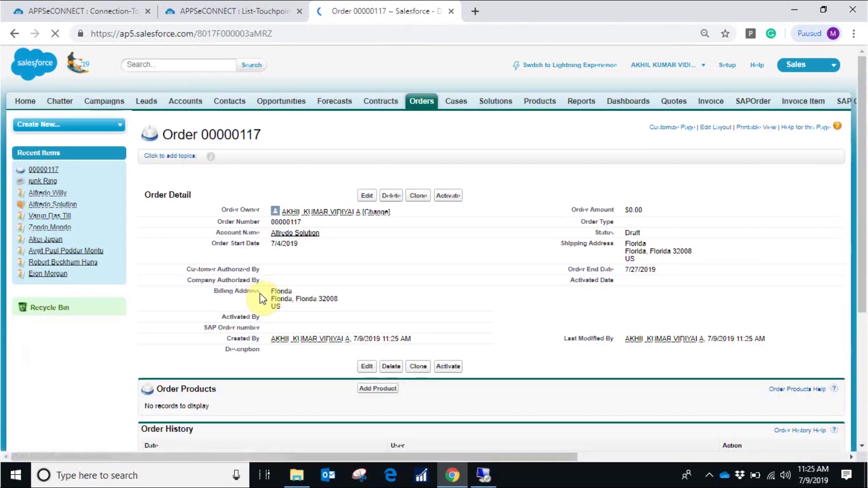
pyautogui.scroll(-3, 343, 272)
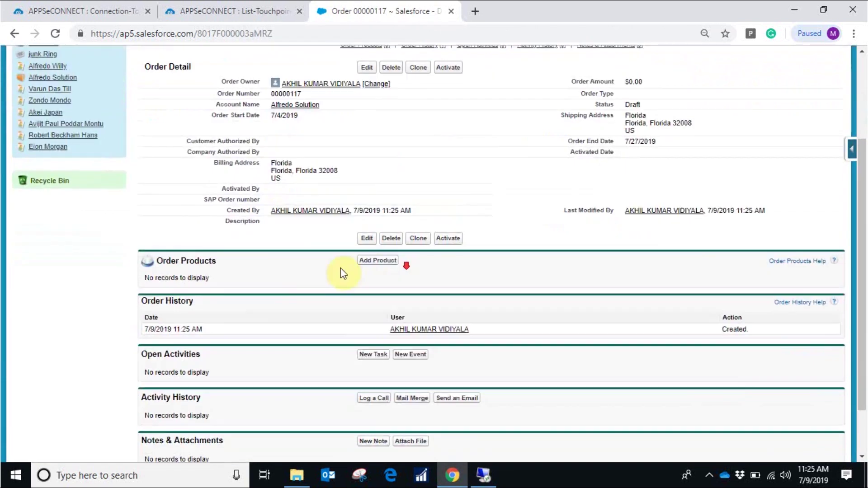
pyautogui.scroll(-2, 340, 268)
# Confirm the price book, search Product Description for 'Aurelia' and select Aurelia kurti
pyautogui.click(381, 197)
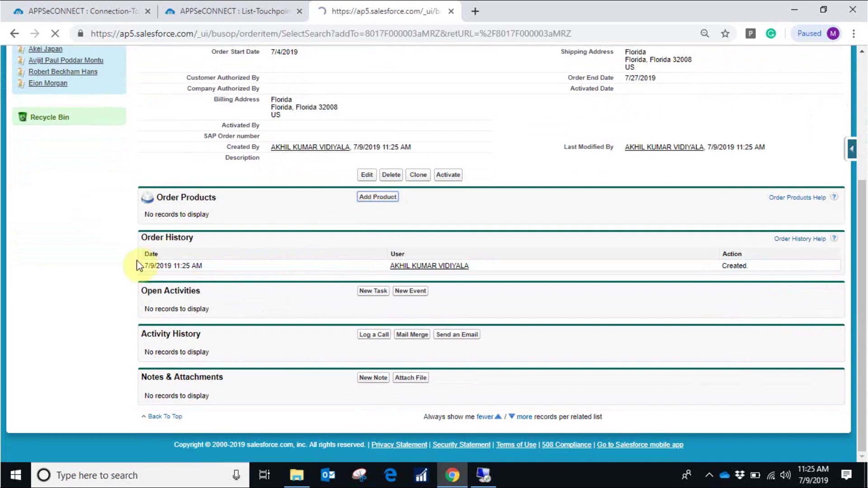
pyautogui.click(374, 231)
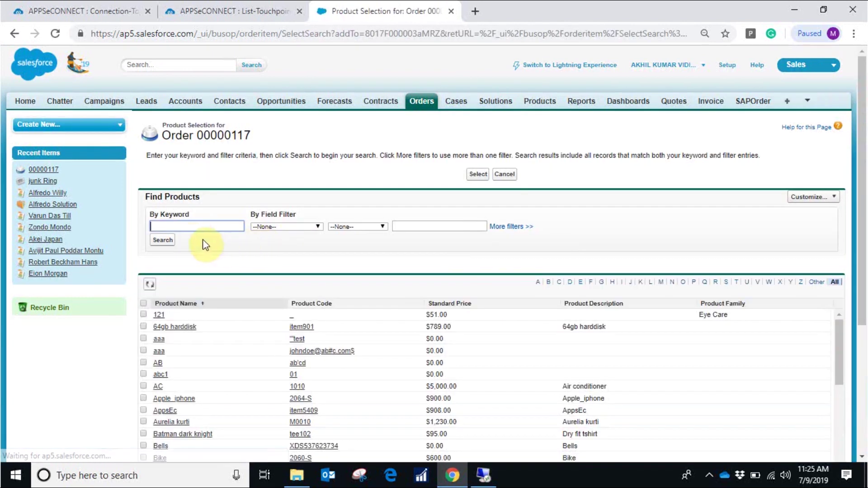
pyautogui.click(188, 222)
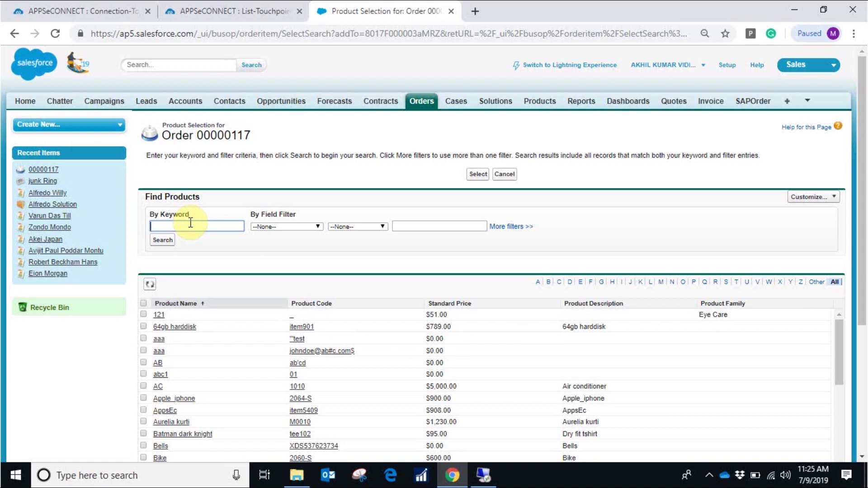
pyautogui.write('Aurelia')
pyautogui.click(302, 227)
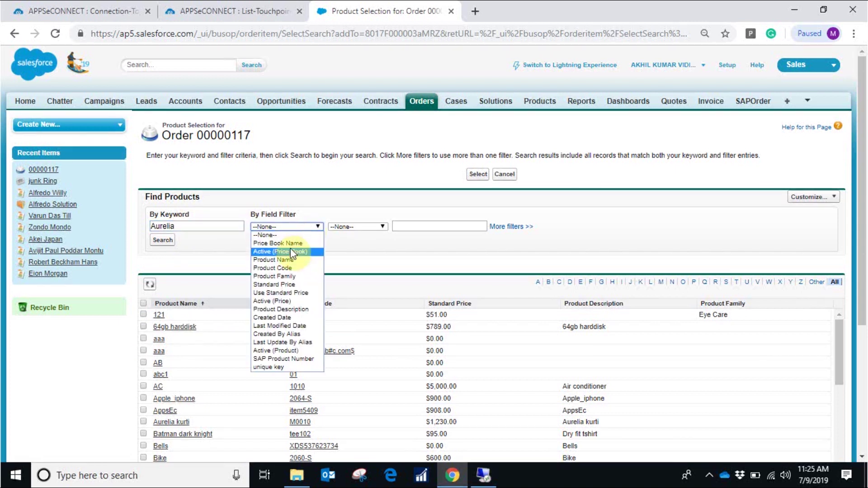
pyautogui.click(288, 308)
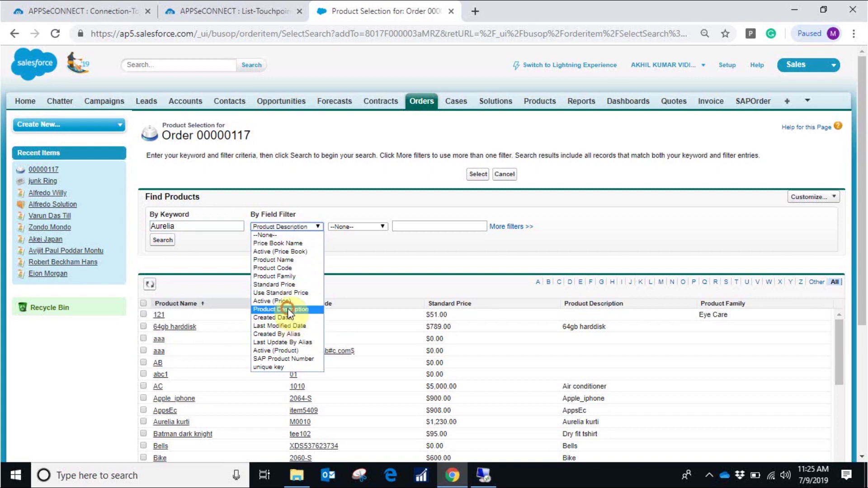
pyautogui.click(162, 240)
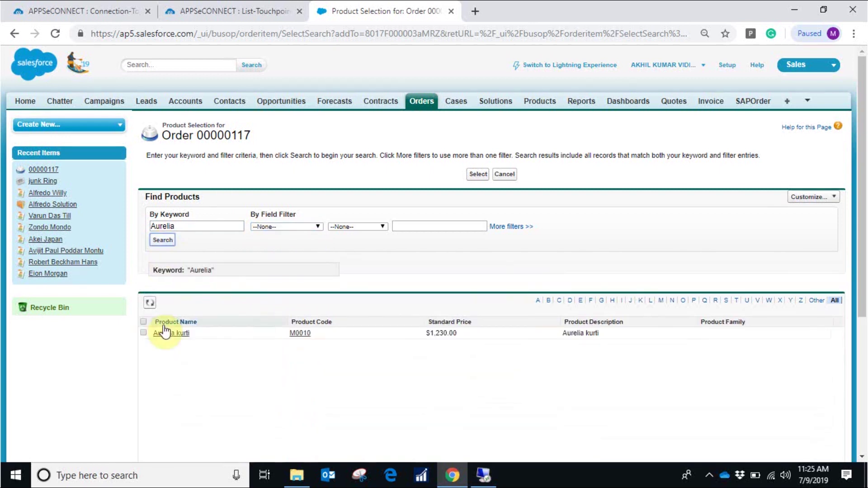
pyautogui.click(143, 333)
pyautogui.click(472, 175)
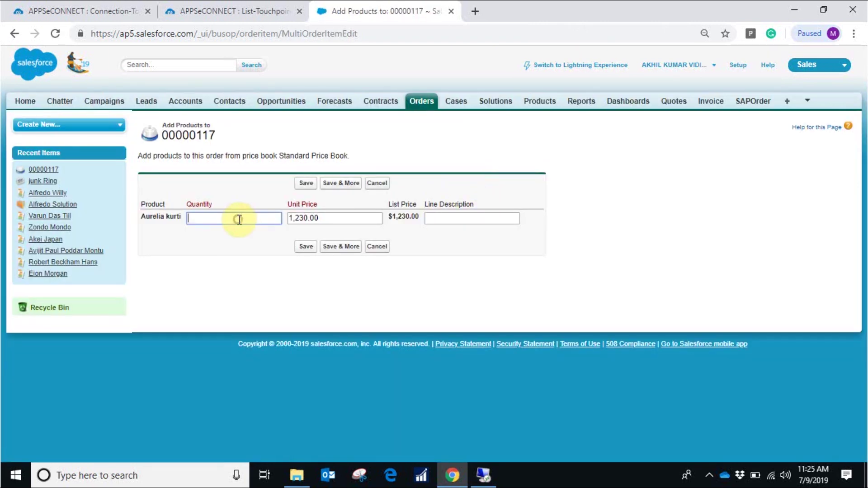
# Set Aurelia kurti's quantity to 12 and save, bringing order 00000117 to $14,760.00
pyautogui.click(239, 220)
pyautogui.write('12')
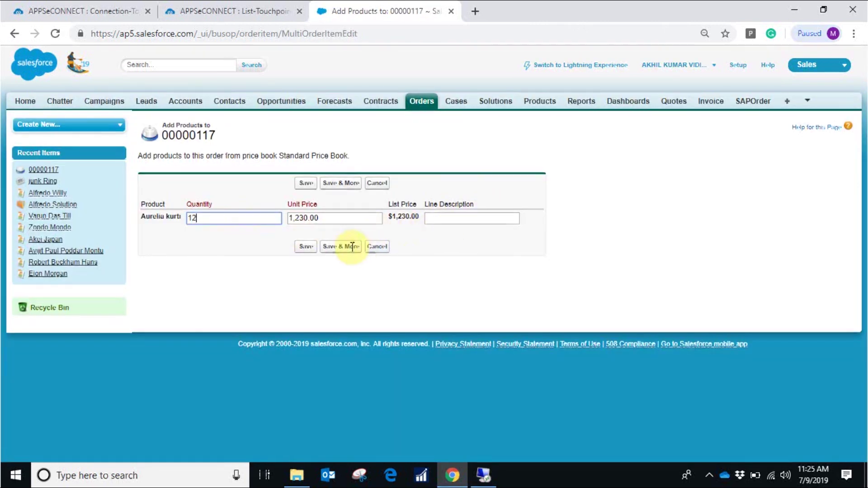
pyautogui.click(310, 248)
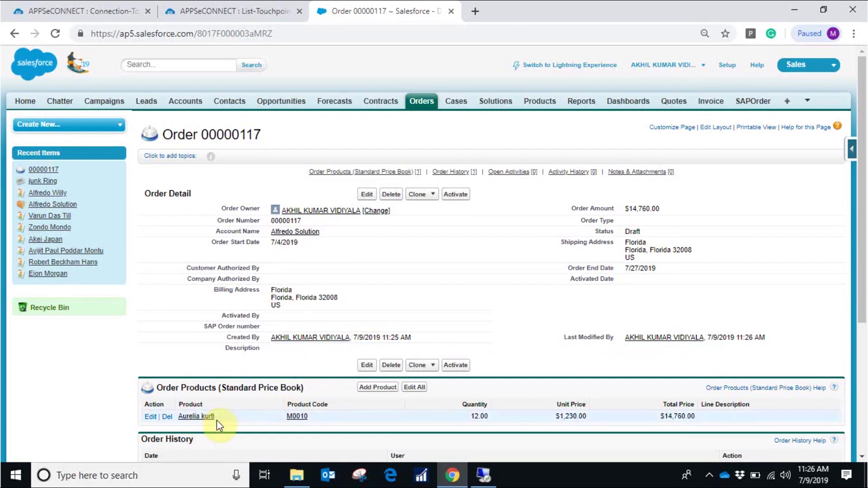
pyautogui.scroll(-2, 557, 403)
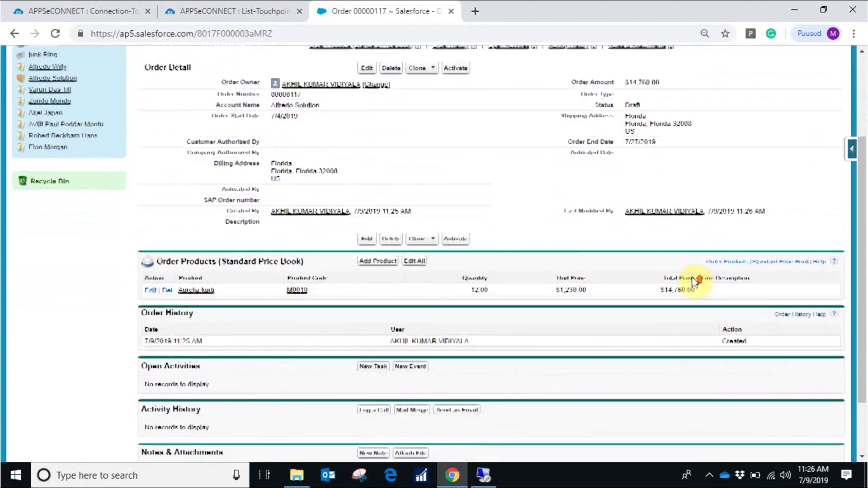
pyautogui.scroll(1, 685, 284)
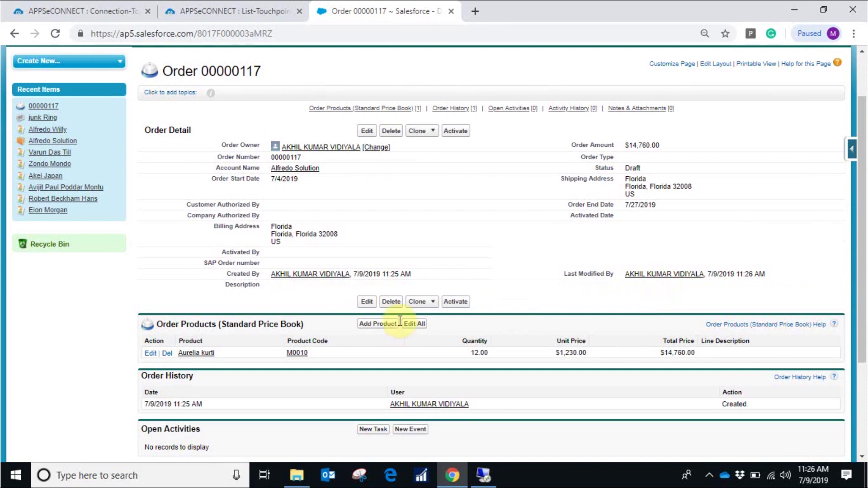
pyautogui.scroll(-3, 473, 387)
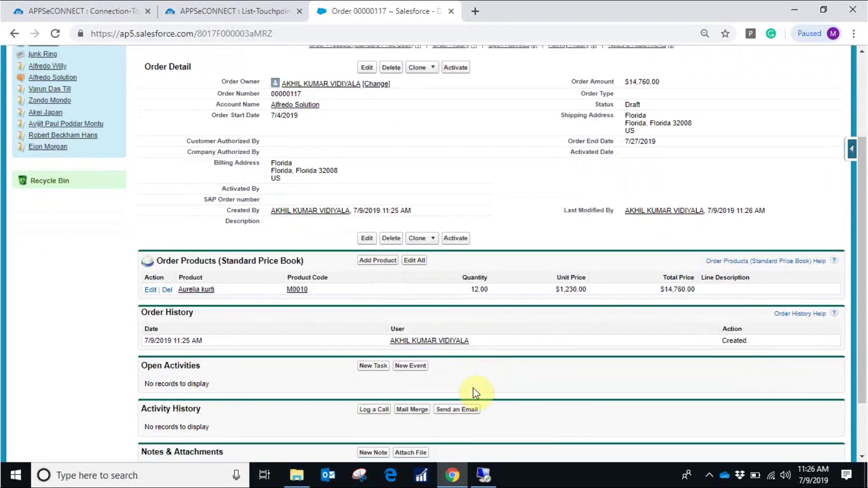
pyautogui.click(483, 474)
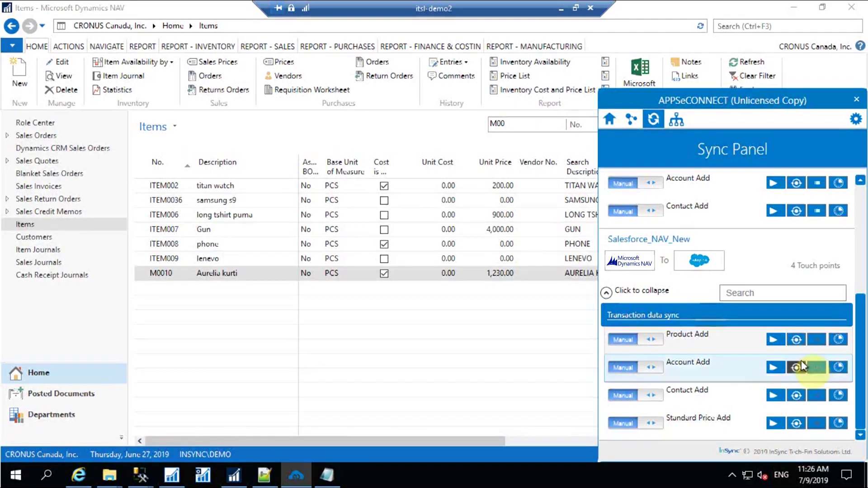
# Run Sales Order Add from the Sync Panel's Transaction data sync section
pyautogui.scroll(4, 618, 315)
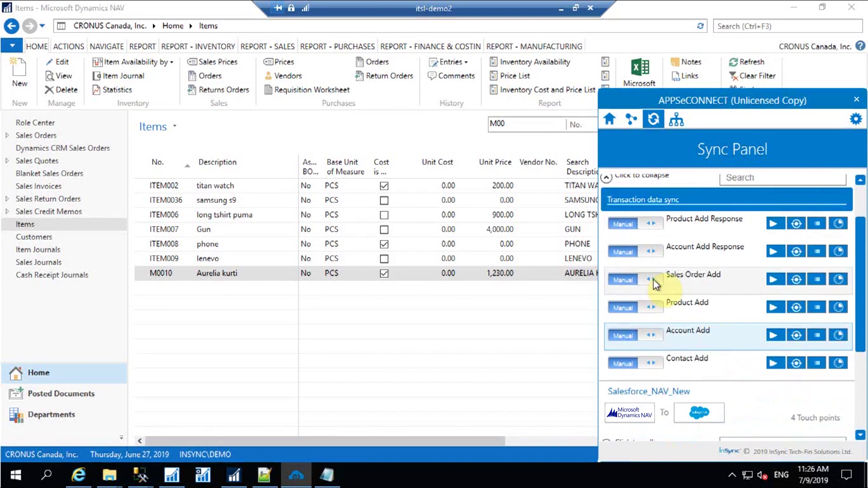
pyautogui.click(775, 280)
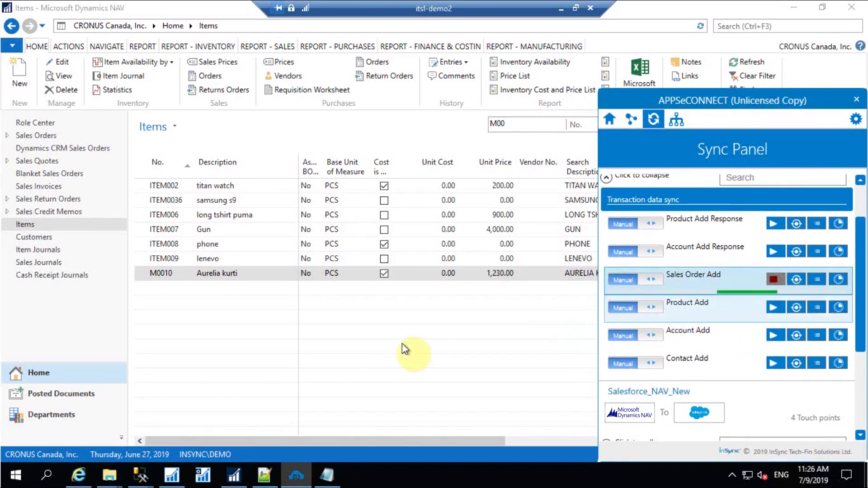
pyautogui.click(430, 335)
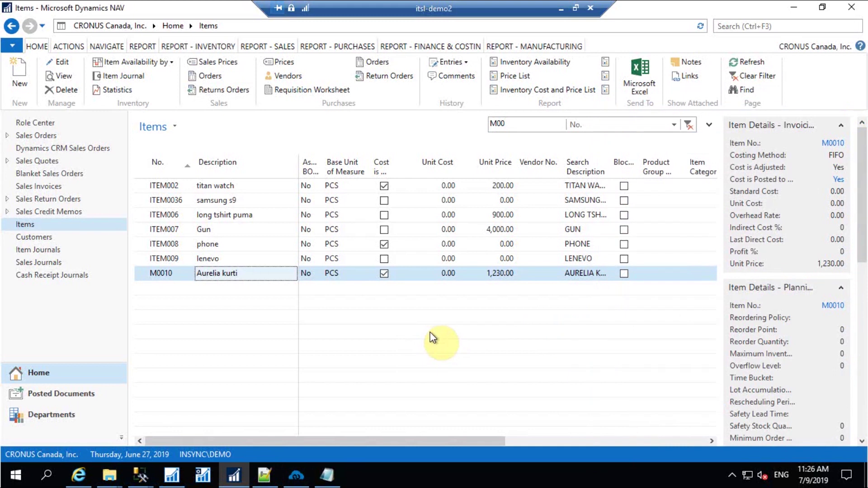
# Filter the Sales Orders list by 'alfredo' and open order 1491
pyautogui.click(31, 137)
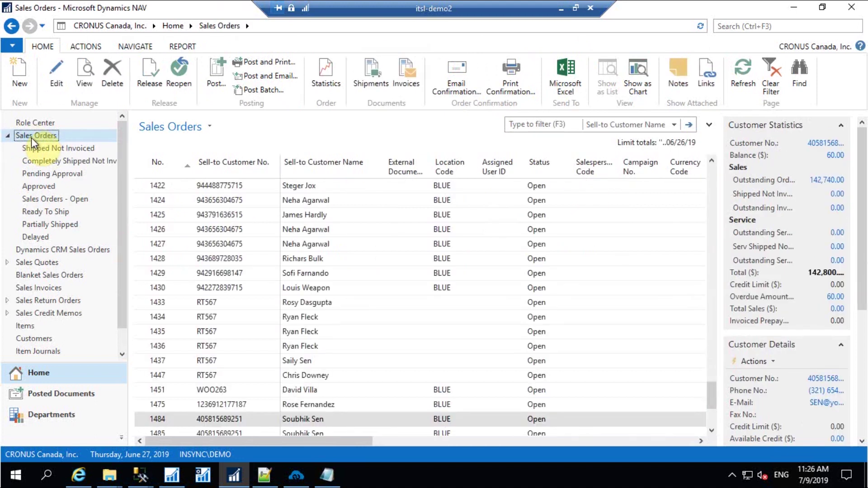
pyautogui.click(542, 124)
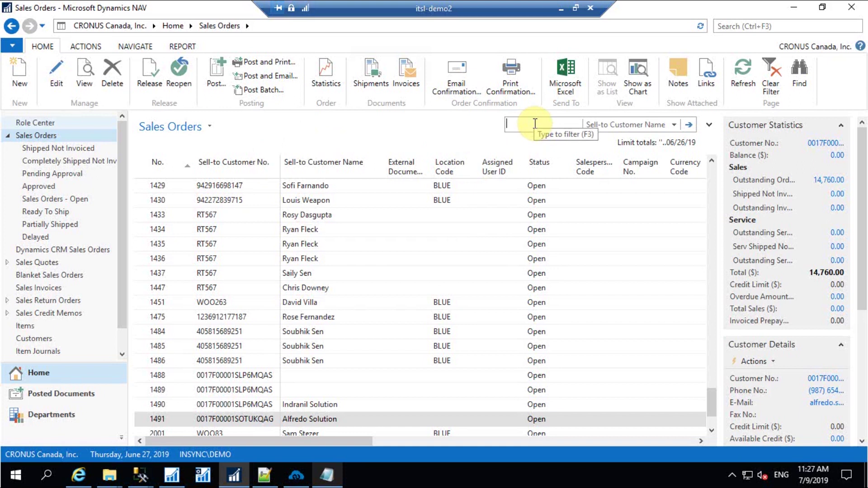
pyautogui.write('alfre')
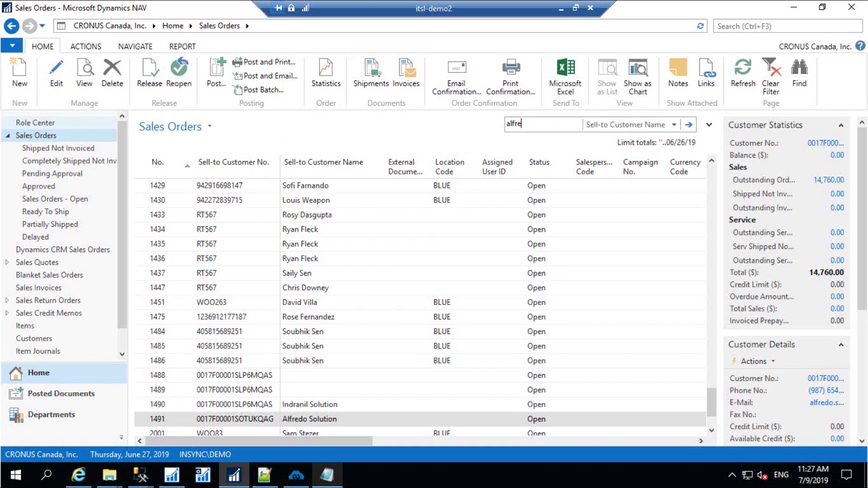
pyautogui.write('do')
pyautogui.press('Return')
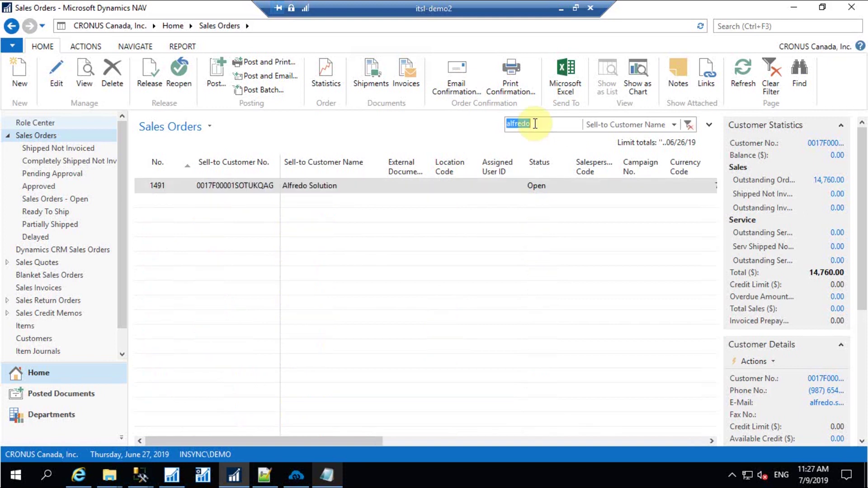
pyautogui.click(305, 188)
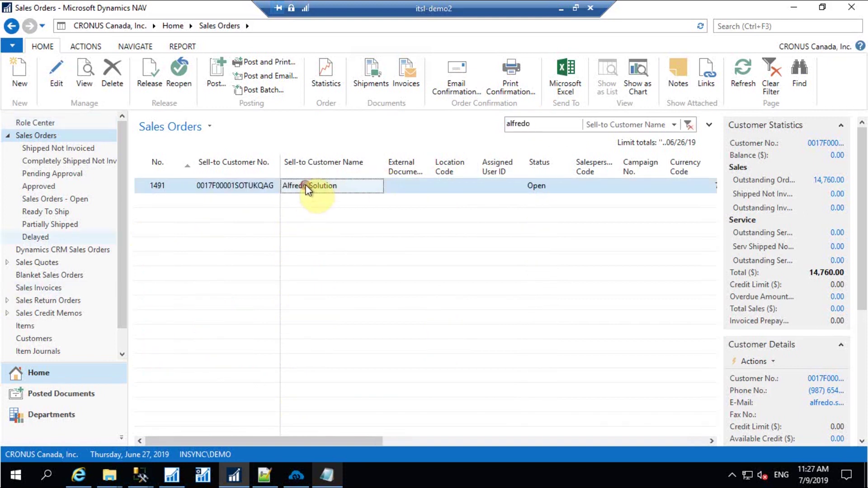
pyautogui.doubleClick(308, 189)
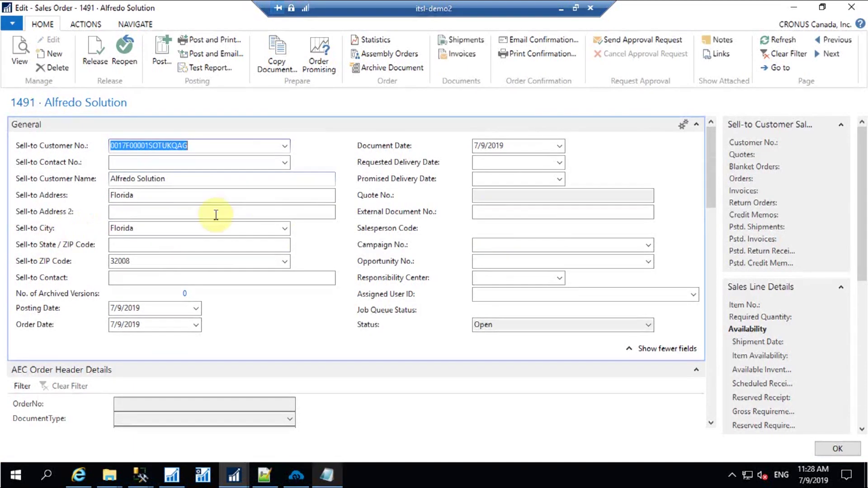
# Scroll down order 1491 to check 12 Aurelia kurti (M0010) at 1,230.00, totalling 14,760.00 CAD
pyautogui.scroll(-6, 238, 253)
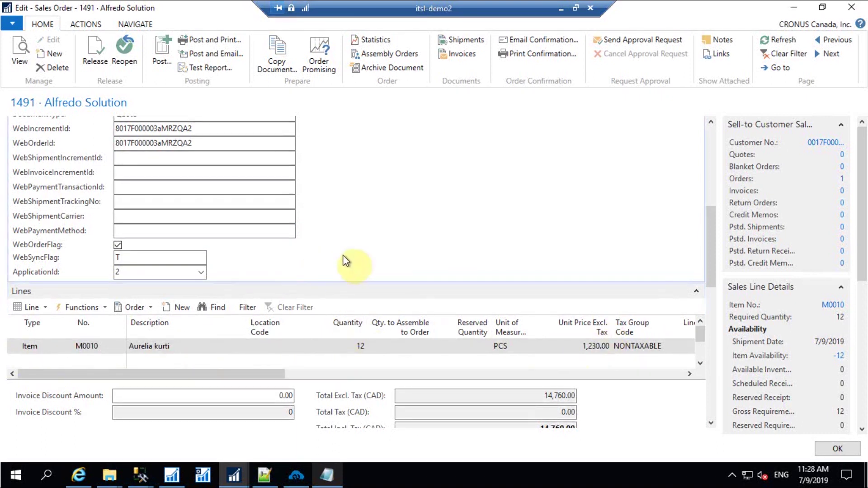
pyautogui.scroll(-5, 418, 379)
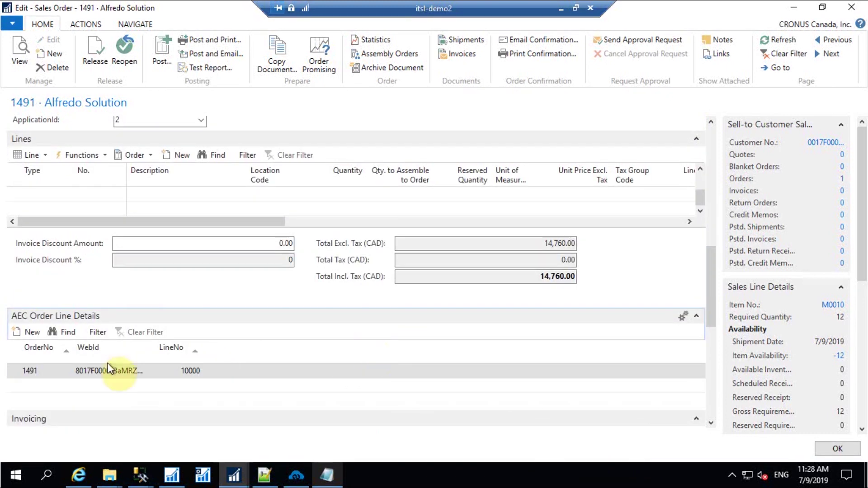
pyautogui.scroll(-3, 354, 288)
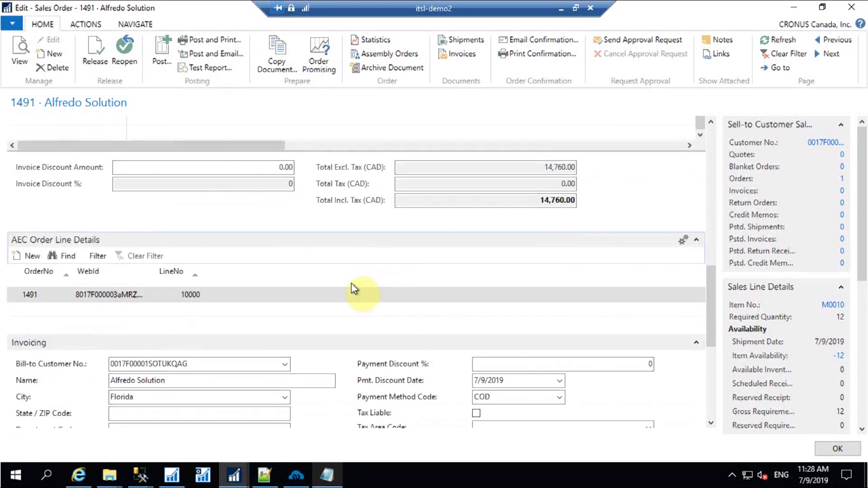